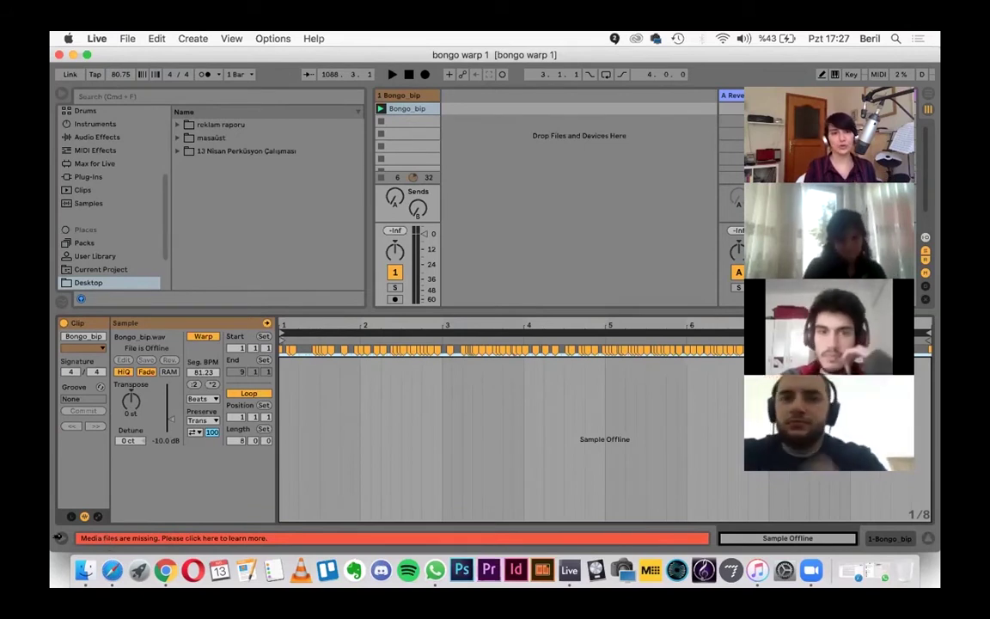
Relink the missing Bongo_bip.wav to the copy in the Desktop folder 13 Nisan Perküsyon Çalışması, subfolder Ödevler için
{"action": "left_click", "coordinate": [61, 95]}
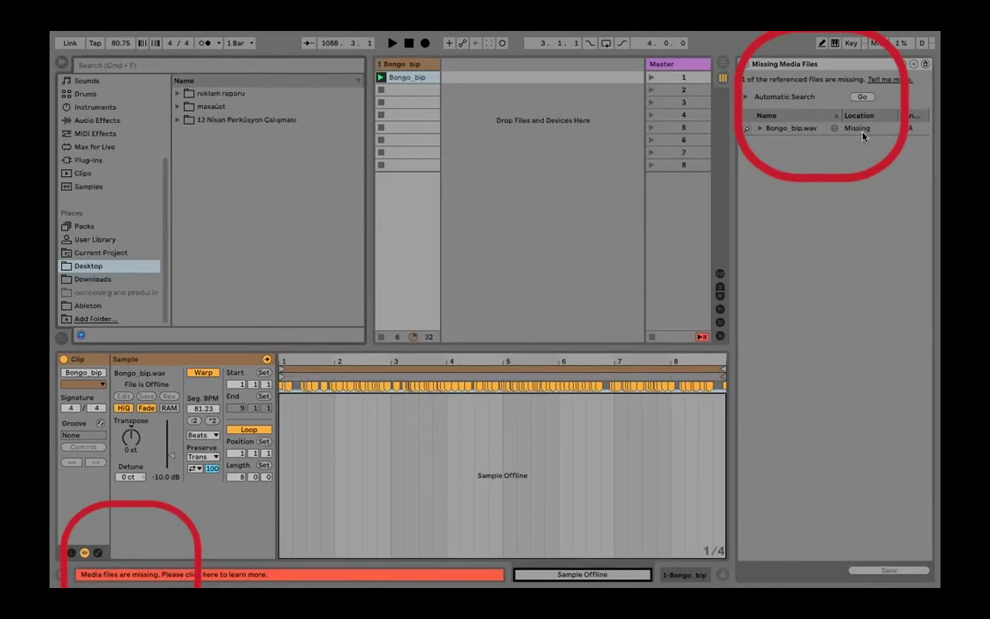
{"action": "left_click", "coordinate": [780, 129]}
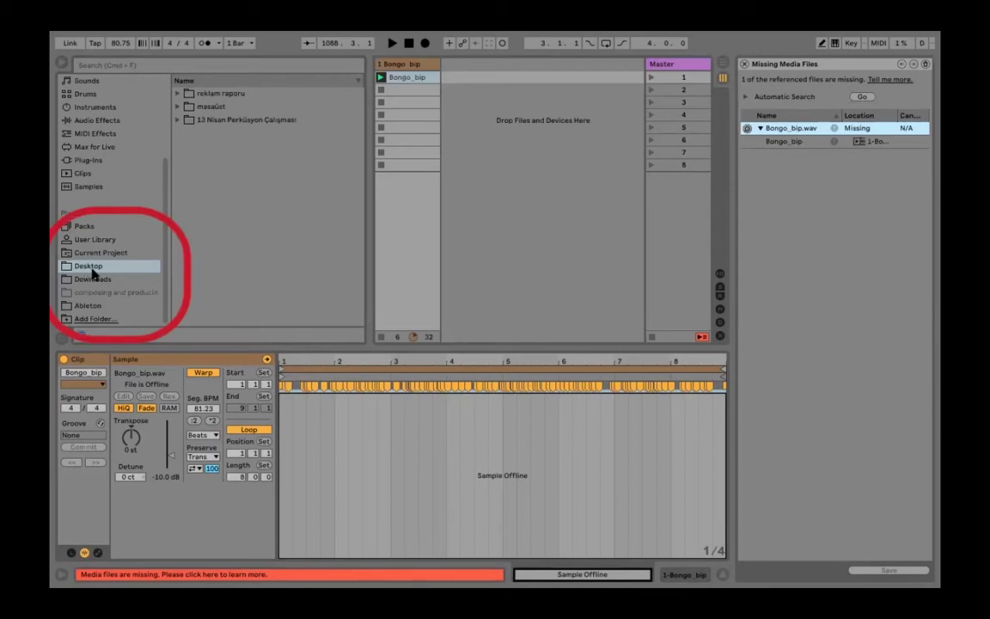
{"action": "left_click", "coordinate": [178, 120]}
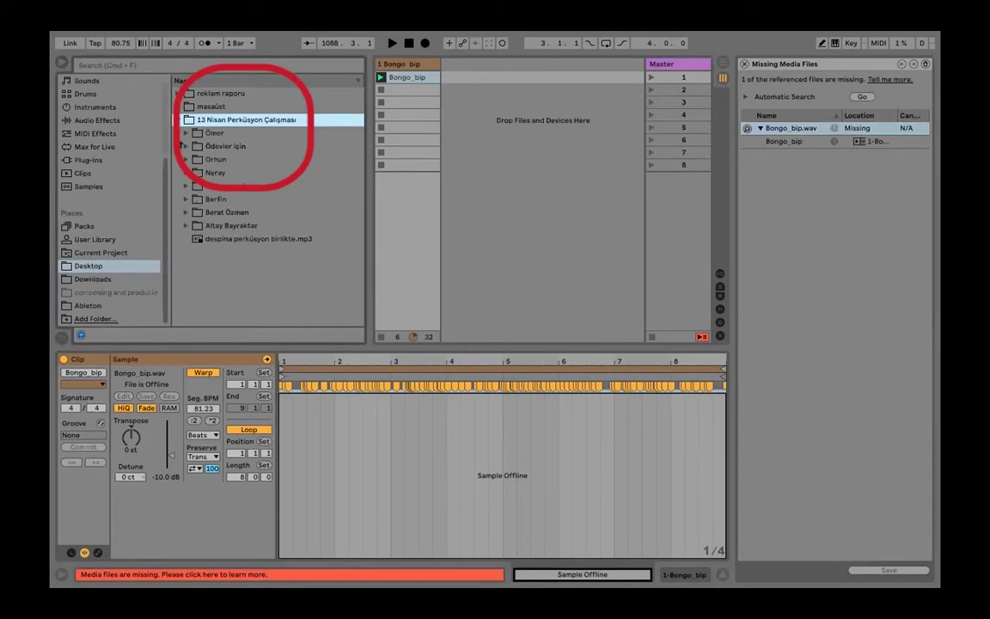
{"action": "left_click", "coordinate": [186, 147]}
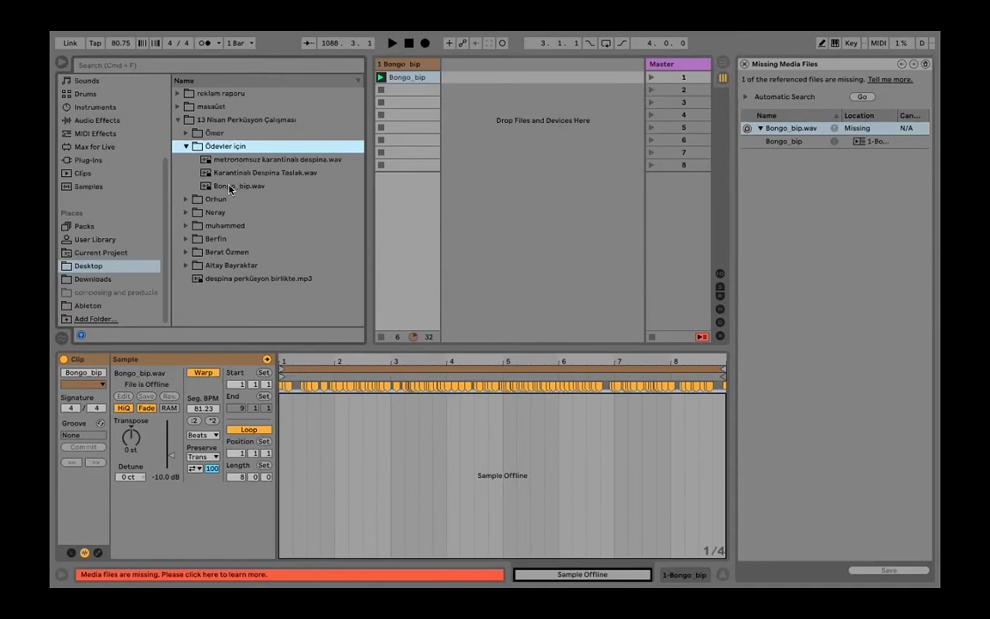
{"action": "left_click", "coordinate": [229, 186]}
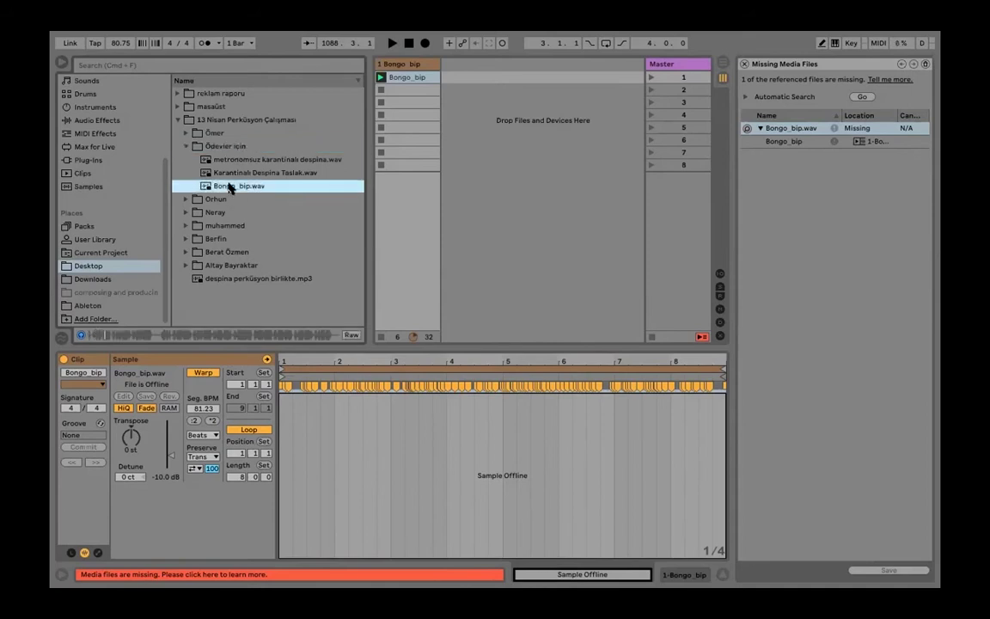
{"action": "left_click_drag", "start_coordinate": [228, 188], "coordinate": [832, 133]}
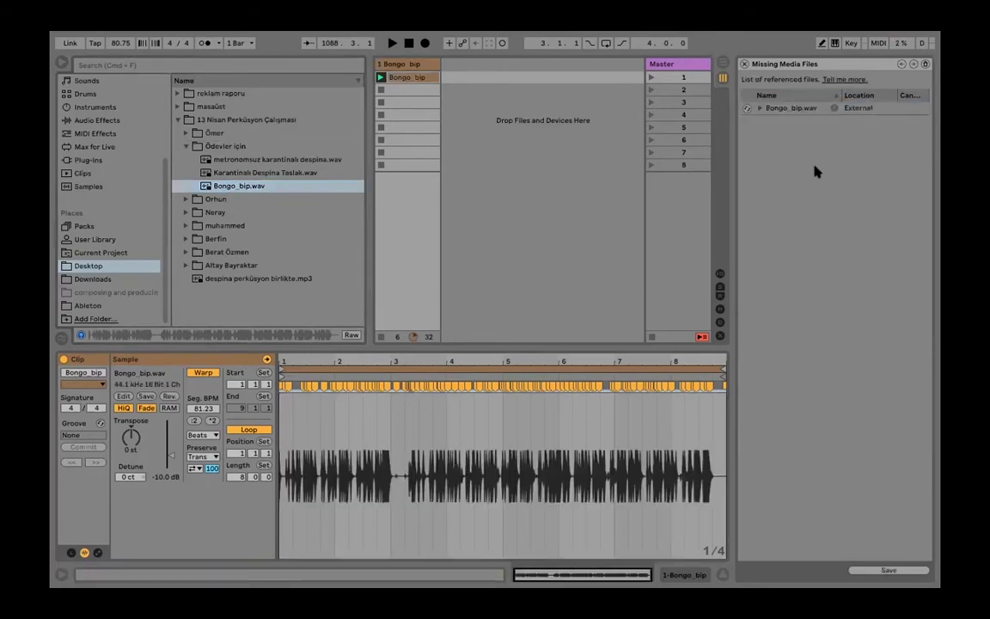
{"action": "left_click", "coordinate": [746, 65]}
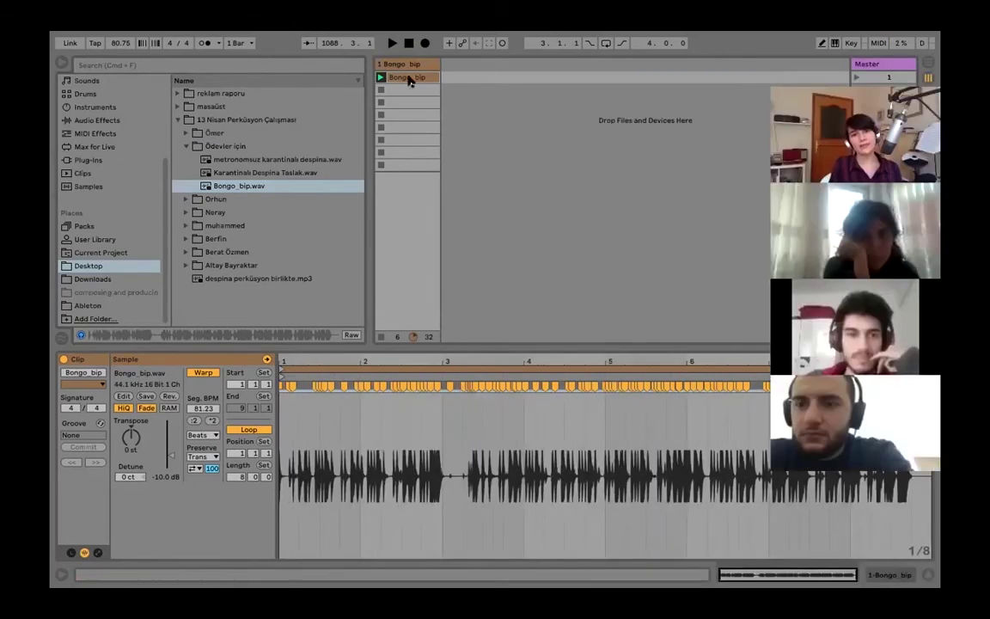
{"action": "left_click_drag", "start_coordinate": [316, 357], "coordinate": [492, 357]}
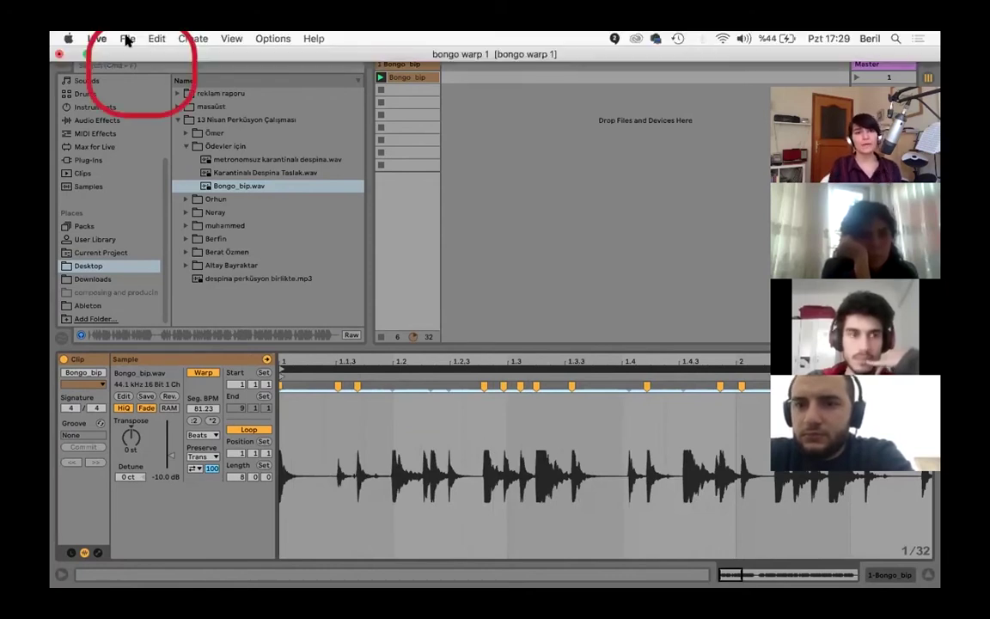
{"action": "left_click", "coordinate": [126, 39]}
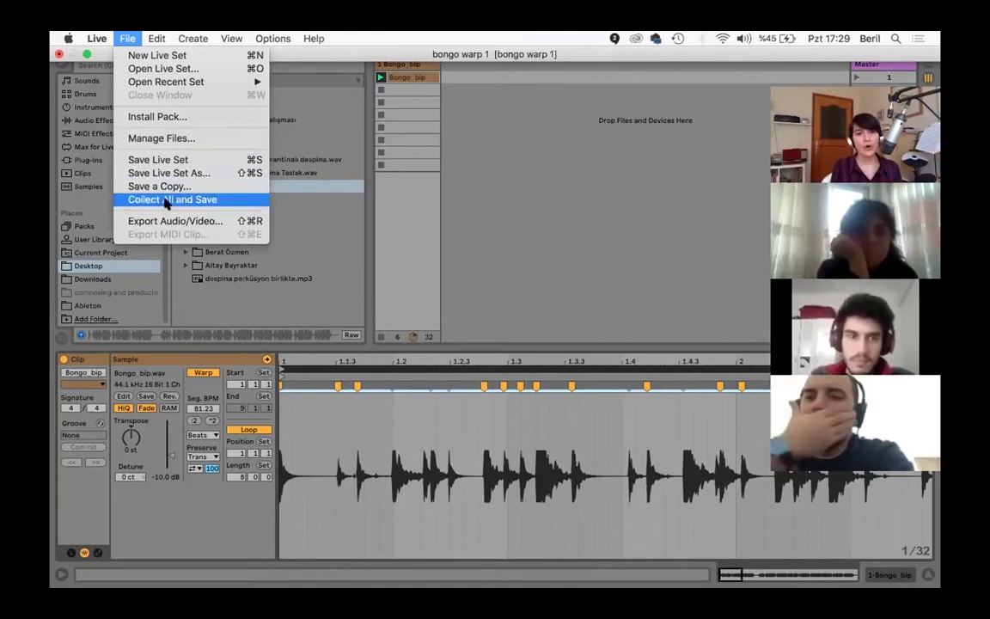
{"action": "left_click", "coordinate": [167, 200]}
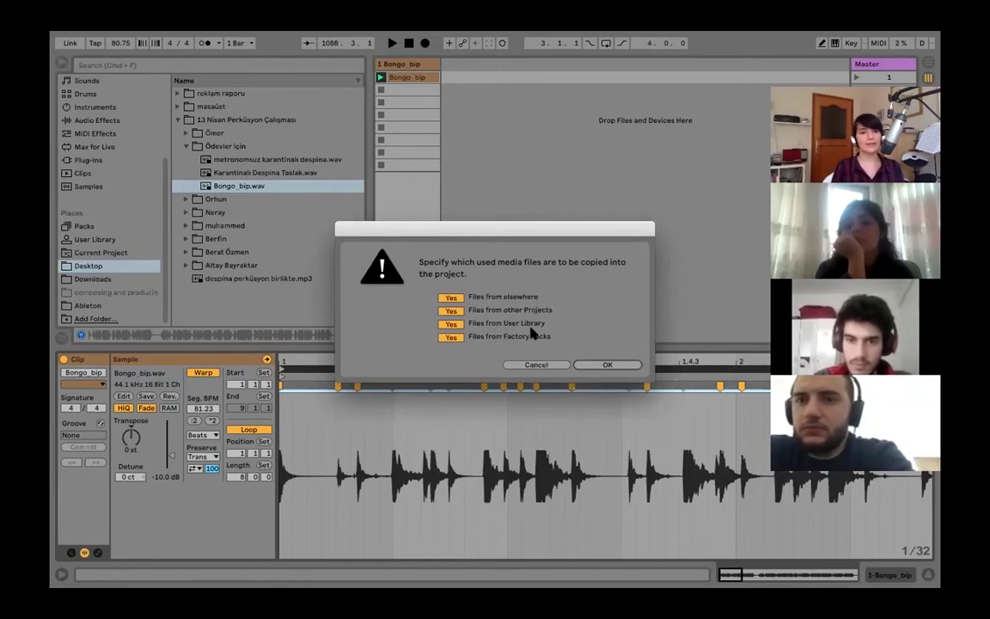
{"action": "left_click", "coordinate": [546, 366]}
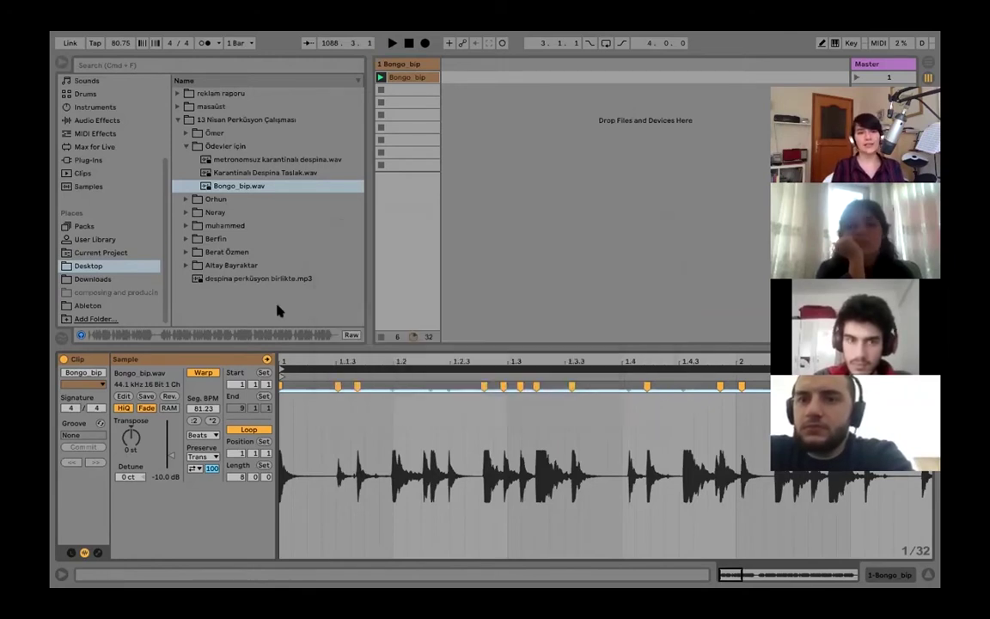
Check the contents of the current project and of the User Library in the browser
{"action": "left_click", "coordinate": [96, 253]}
{"action": "left_click", "coordinate": [178, 94]}
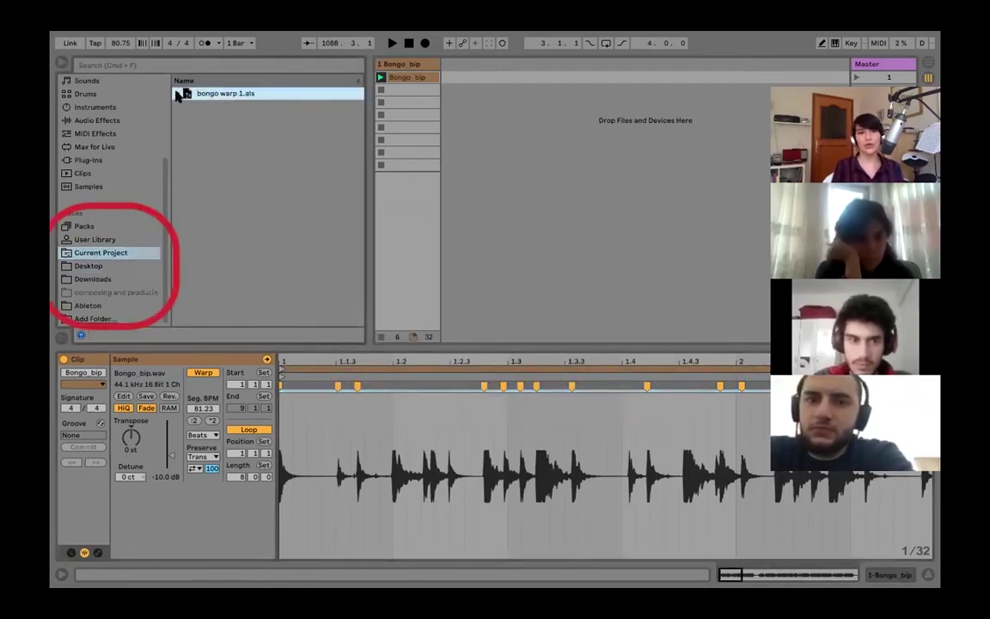
{"action": "left_click", "coordinate": [95, 240]}
{"action": "left_click", "coordinate": [178, 107]}
{"action": "left_click", "coordinate": [177, 105]}
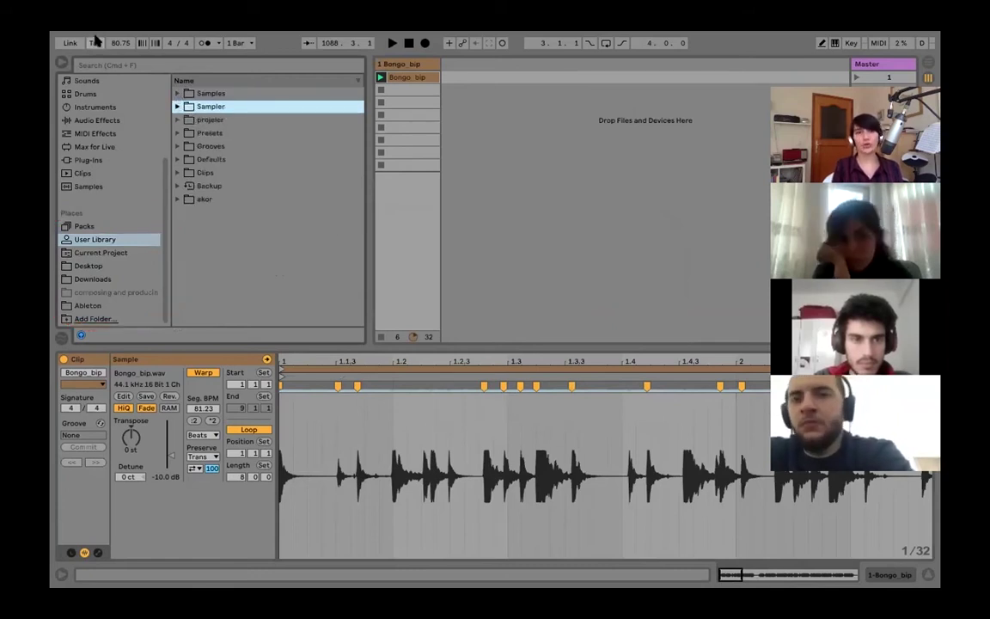
Collect all and save the set, including files from elsewhere, other projects, the User Library and Factory Packs
{"action": "mouse_move", "coordinate": [95, 35]}
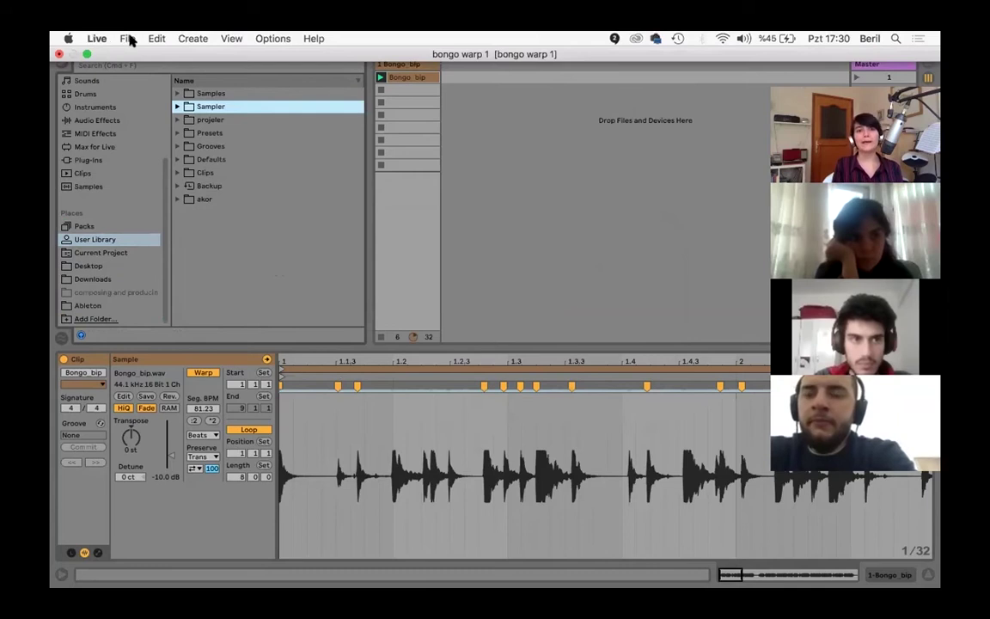
{"action": "left_click", "coordinate": [127, 38]}
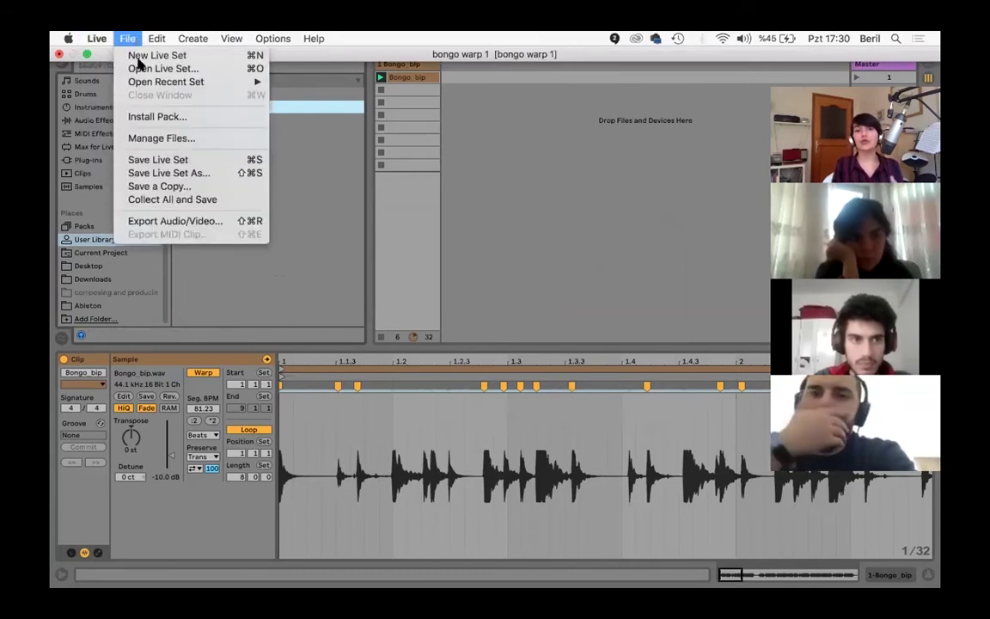
{"action": "left_click", "coordinate": [164, 199]}
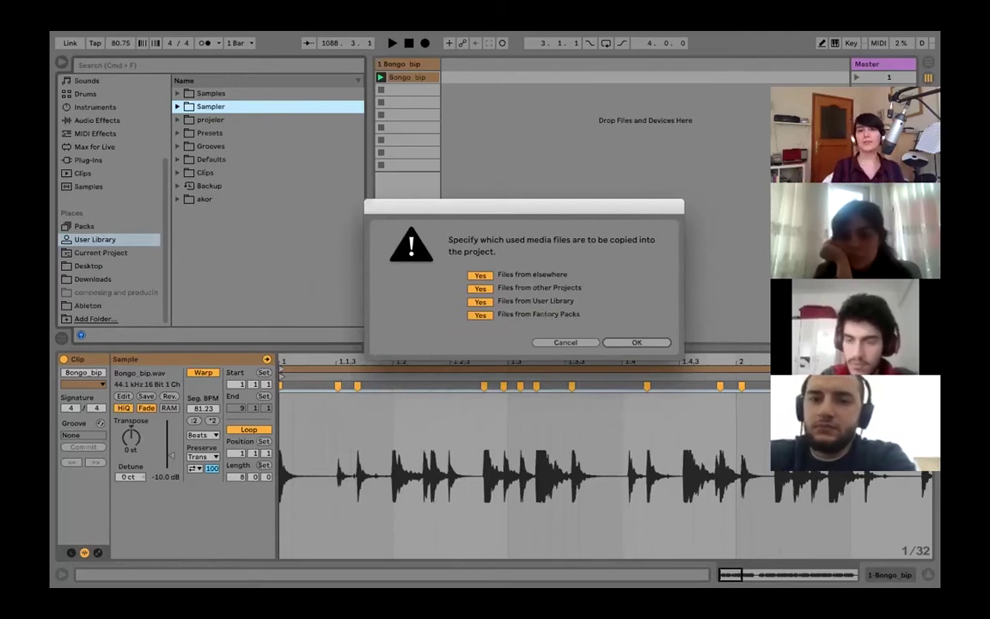
{"action": "left_click", "coordinate": [634, 341]}
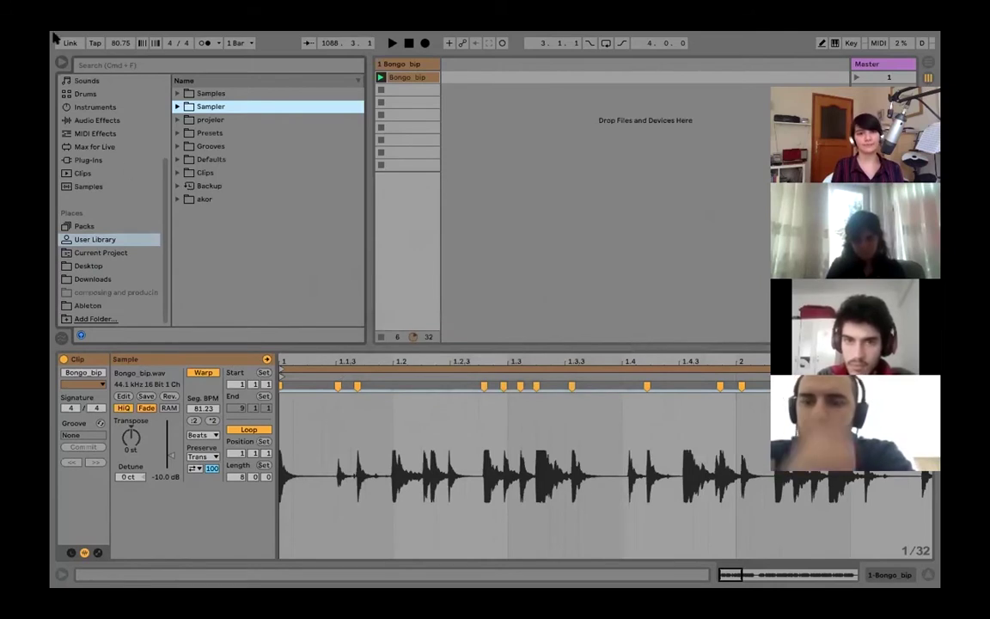
Switch to Finder and examine the bongo warp 1 Project folder, including its Samples and Backup subfolders
{"action": "mouse_move", "coordinate": [127, 34]}
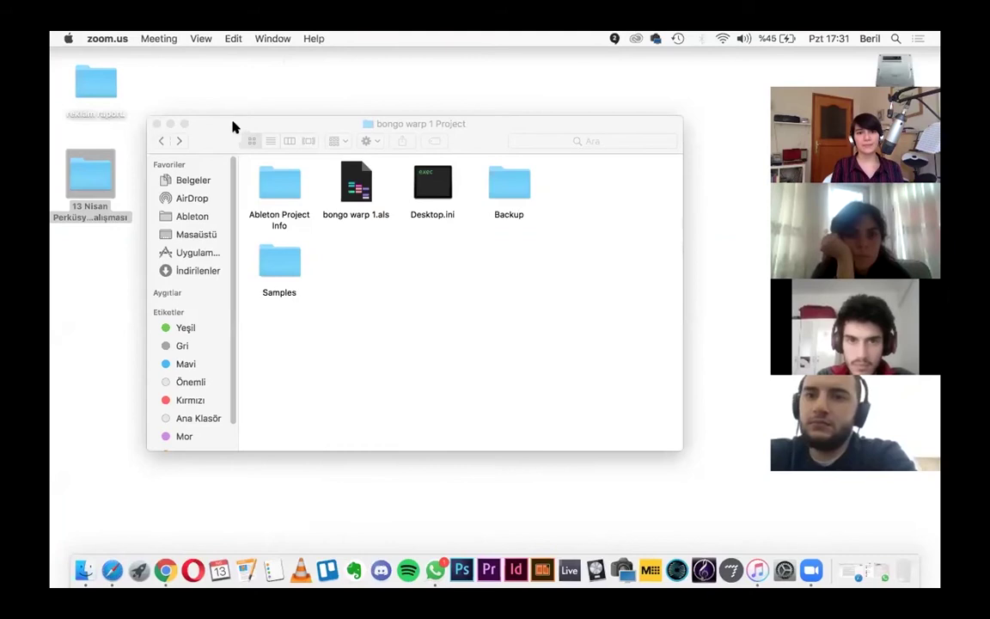
{"action": "left_click", "coordinate": [234, 126]}
{"action": "left_click_drag", "start_coordinate": [582, 369], "coordinate": [252, 175]}
{"action": "left_click_drag", "start_coordinate": [548, 356], "coordinate": [270, 153]}
{"action": "left_click", "coordinate": [160, 140]}
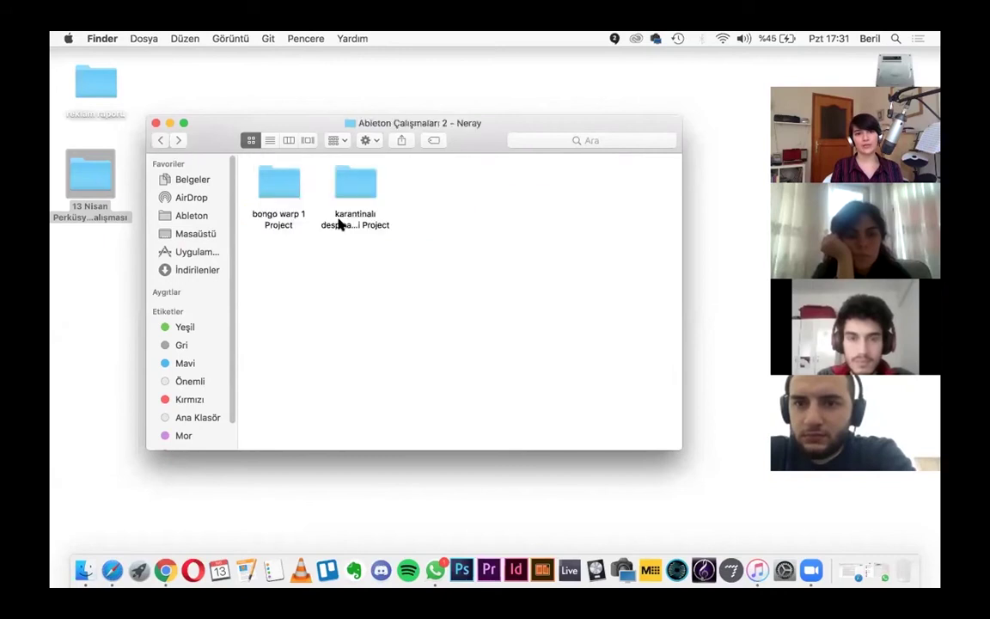
{"action": "double_click", "coordinate": [279, 182]}
{"action": "left_click_drag", "start_coordinate": [559, 336], "coordinate": [255, 191]}
{"action": "left_click", "coordinate": [419, 339]}
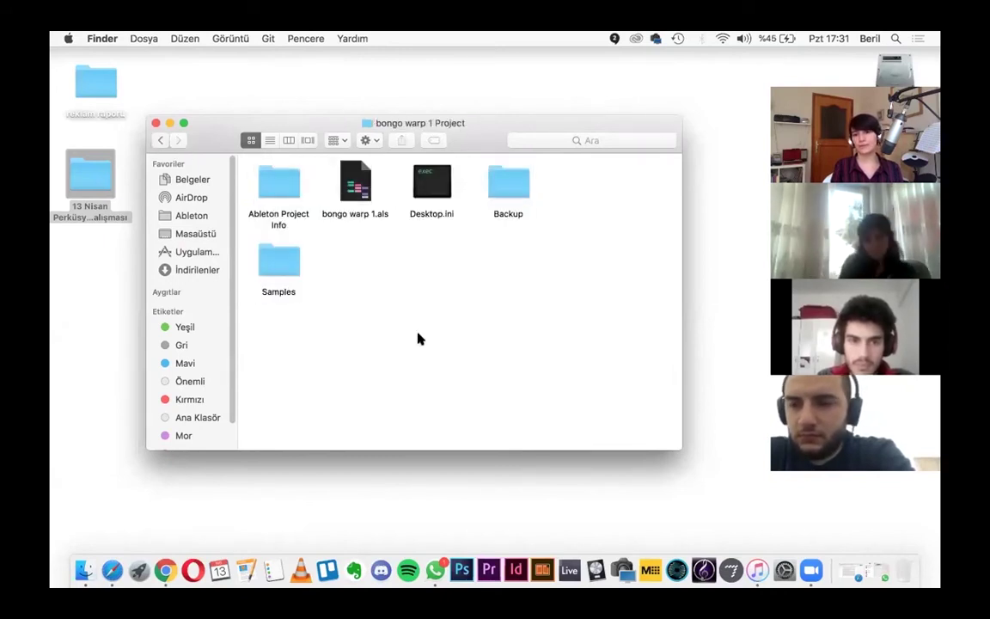
{"action": "double_click", "coordinate": [276, 266]}
{"action": "left_click", "coordinate": [161, 140]}
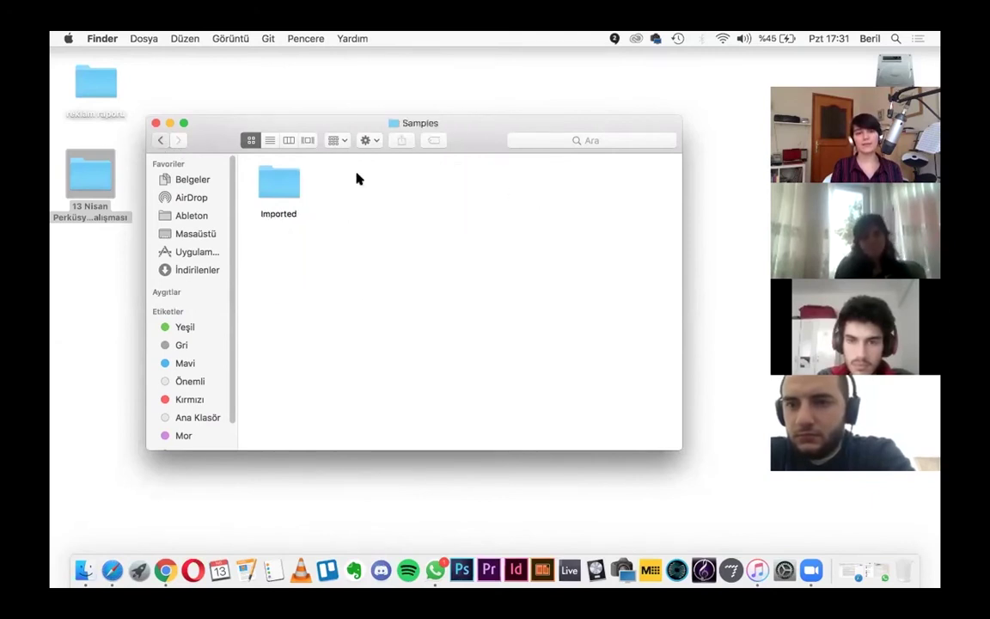
{"action": "double_click", "coordinate": [507, 195]}
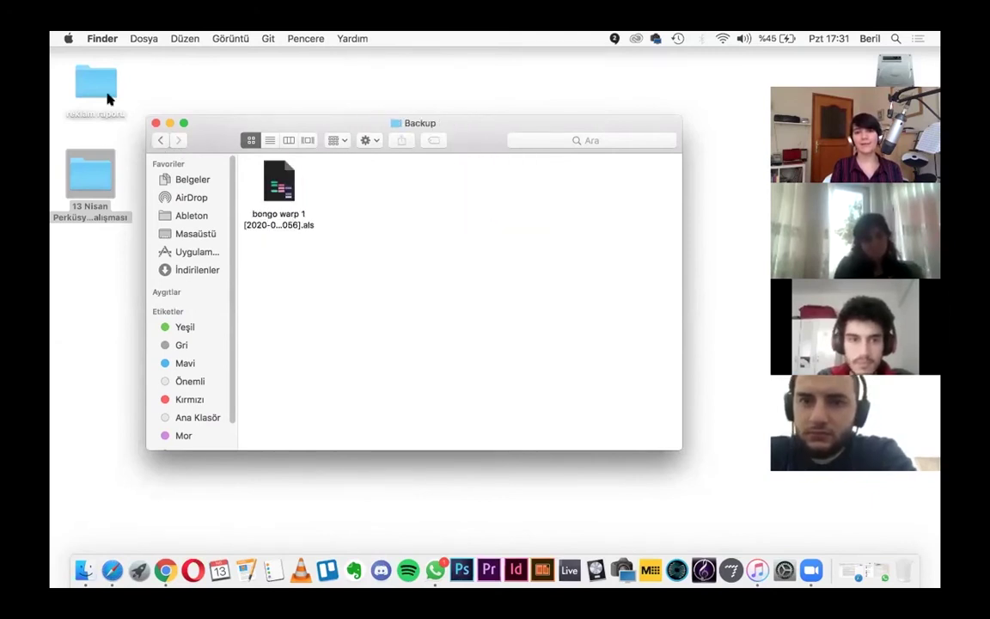
{"action": "left_click", "coordinate": [160, 140]}
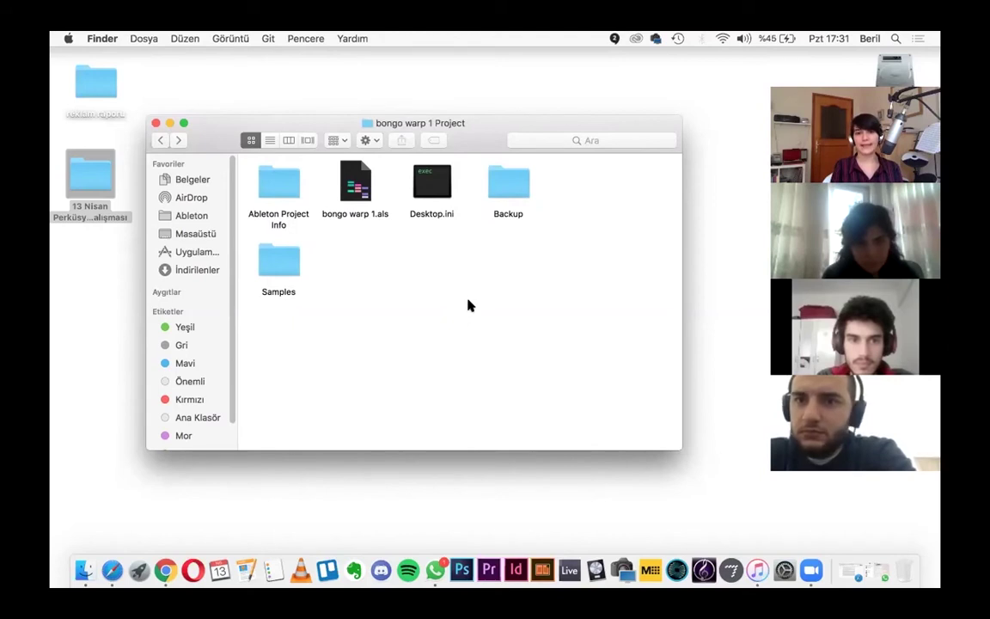
Quit WhatsApp and inspect the collected audio files in the project's Samples/Imported folder
{"action": "double_click", "coordinate": [287, 271]}
{"action": "right_click", "coordinate": [435, 575]}
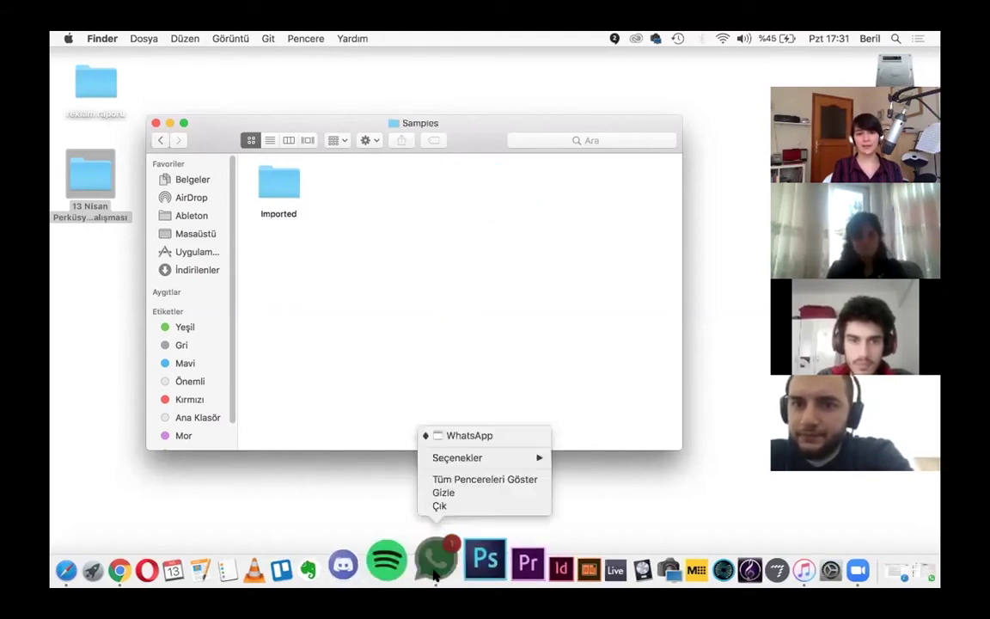
{"action": "left_click", "coordinate": [428, 505]}
{"action": "double_click", "coordinate": [284, 211]}
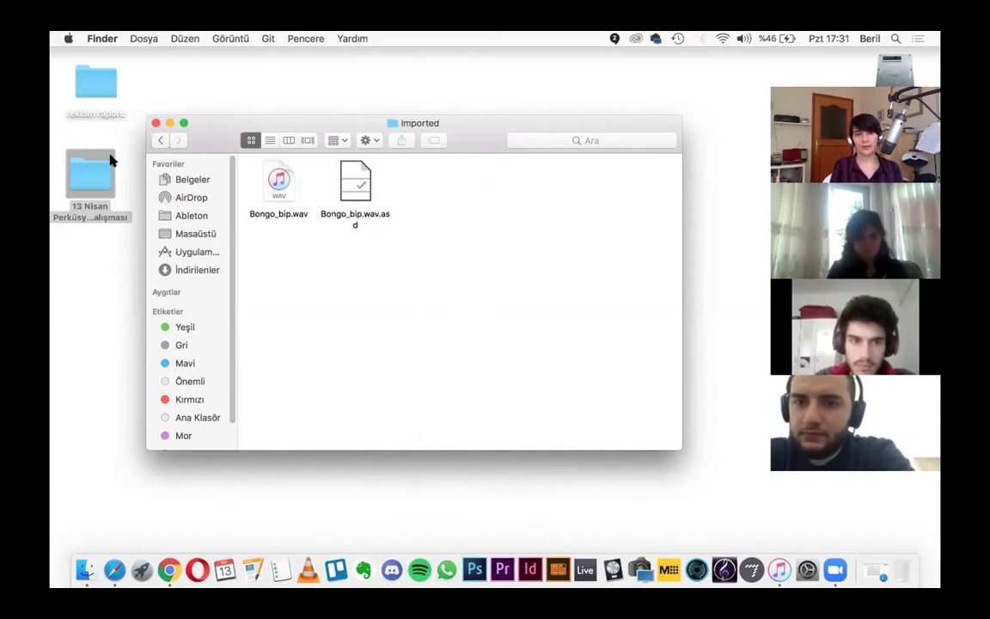
{"action": "left_click", "coordinate": [159, 141]}
{"action": "left_click", "coordinate": [159, 142]}
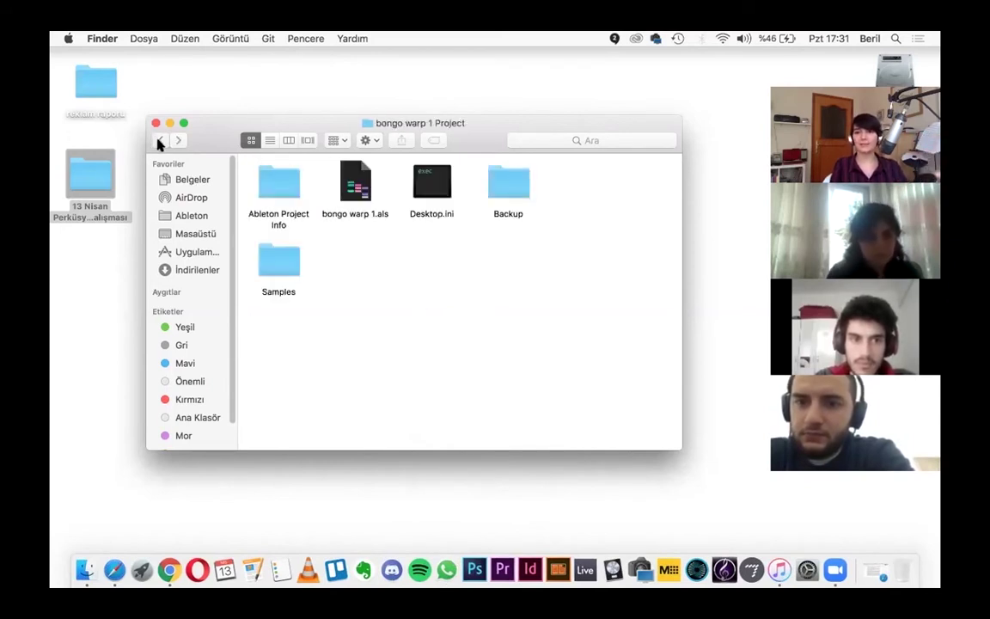
Open bongo warp 1.als in Live and turn off warping for the Bongo_bip clip
{"action": "left_click", "coordinate": [357, 186]}
{"action": "double_click", "coordinate": [358, 186]}
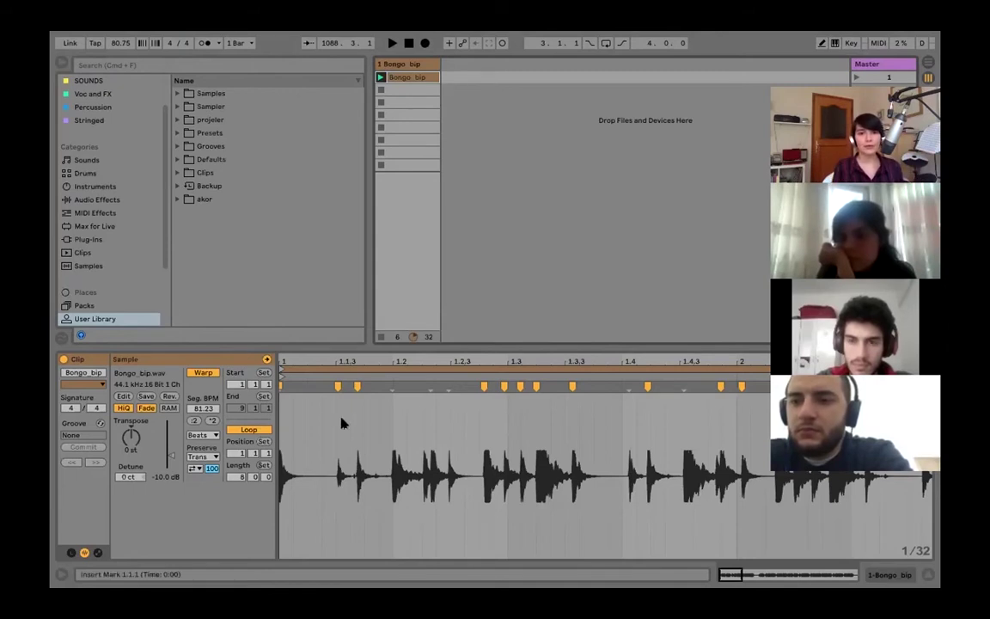
{"action": "left_click", "coordinate": [208, 375]}
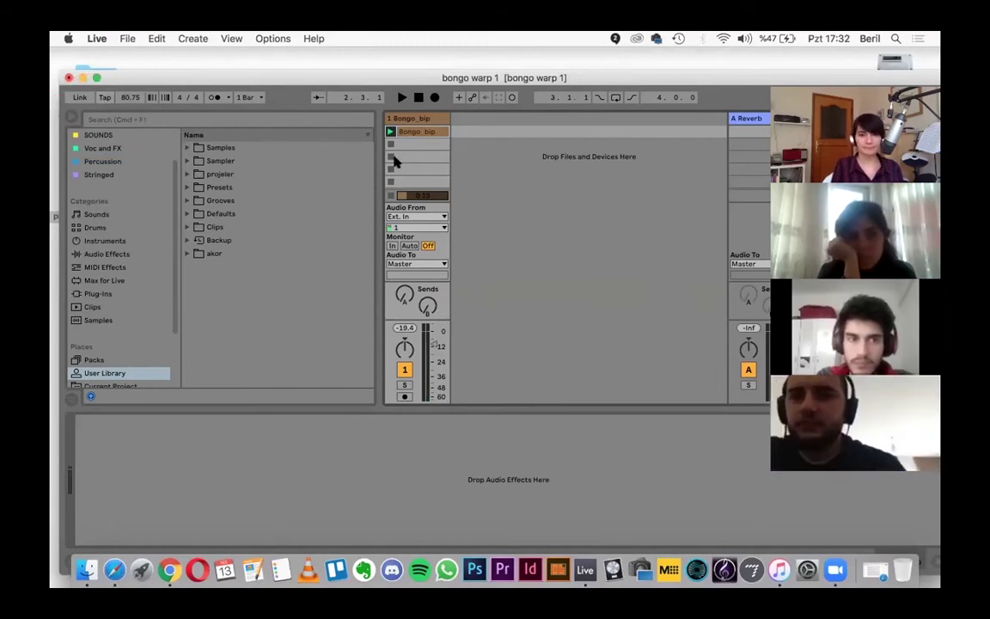
Play the unwarped Bongo_bip clip and tap along to measure its tempo, stopping playback at the end
{"action": "key", "text": "space"}
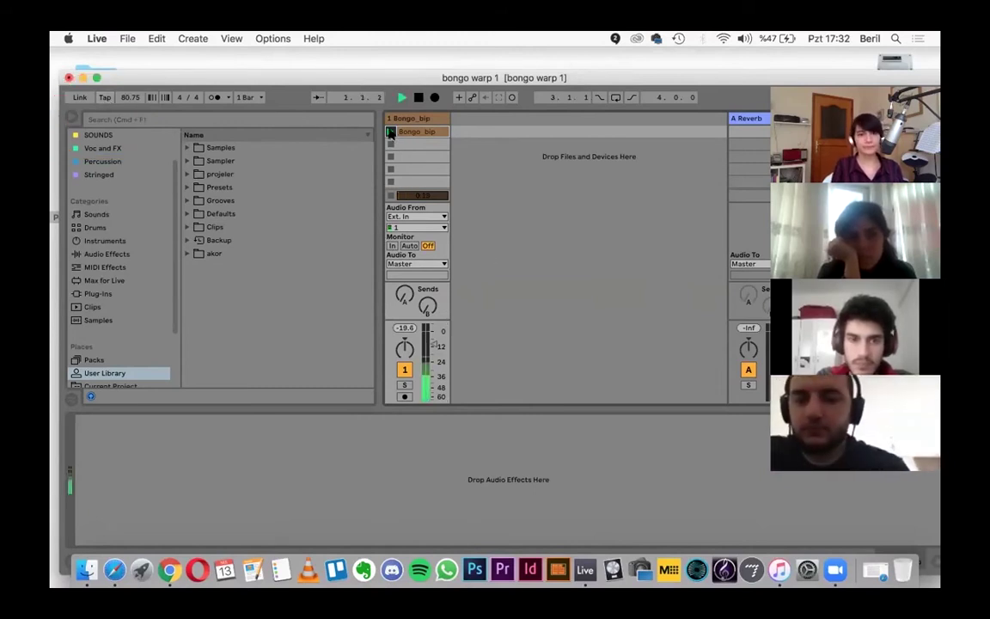
{"action": "left_click", "coordinate": [104, 98]}
{"action": "left_click", "coordinate": [104, 98]}
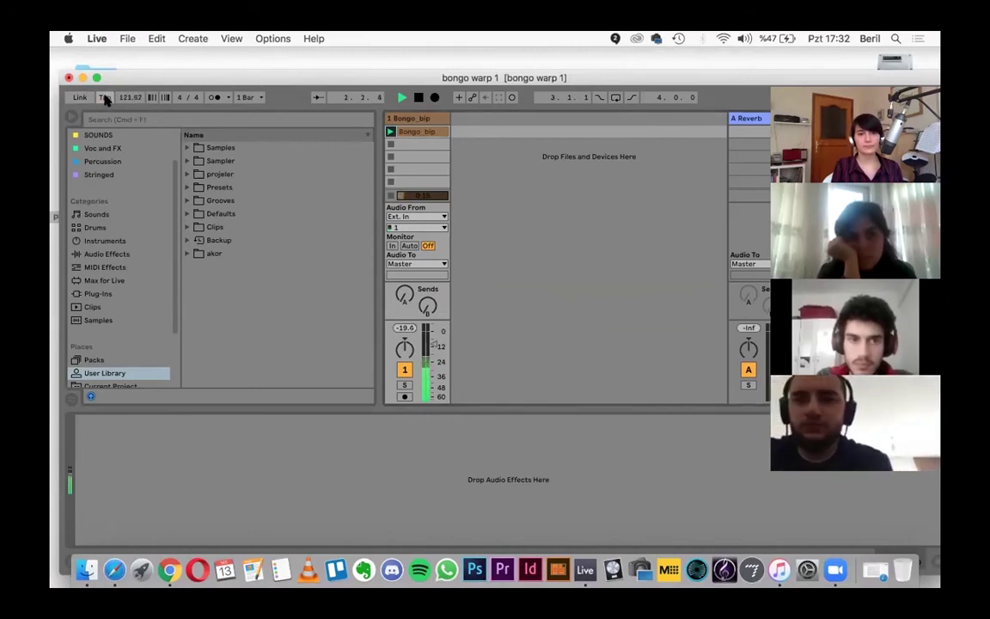
{"action": "left_click", "coordinate": [104, 98]}
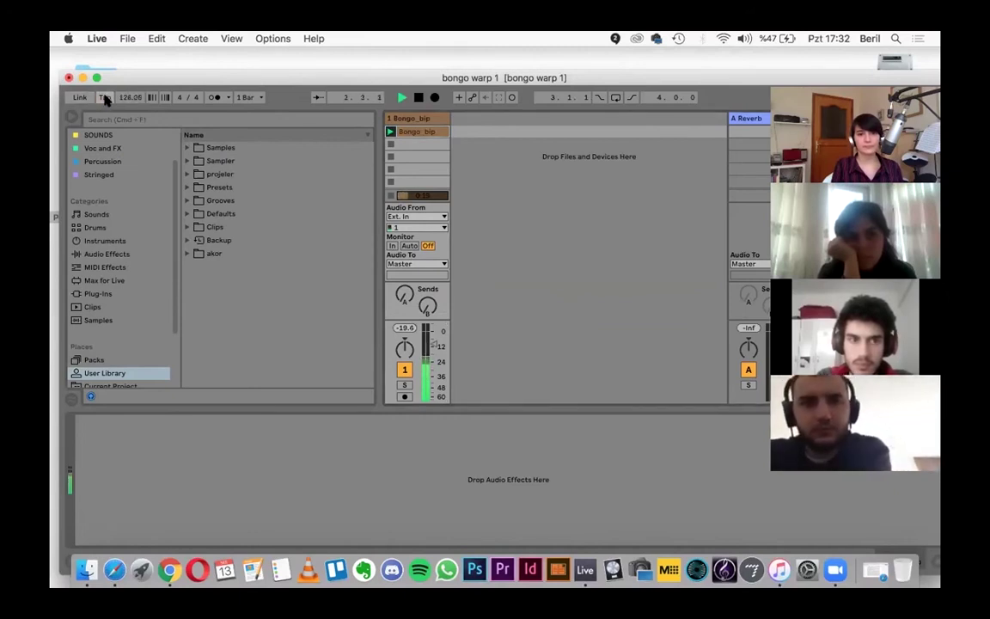
{"action": "left_click", "coordinate": [104, 98]}
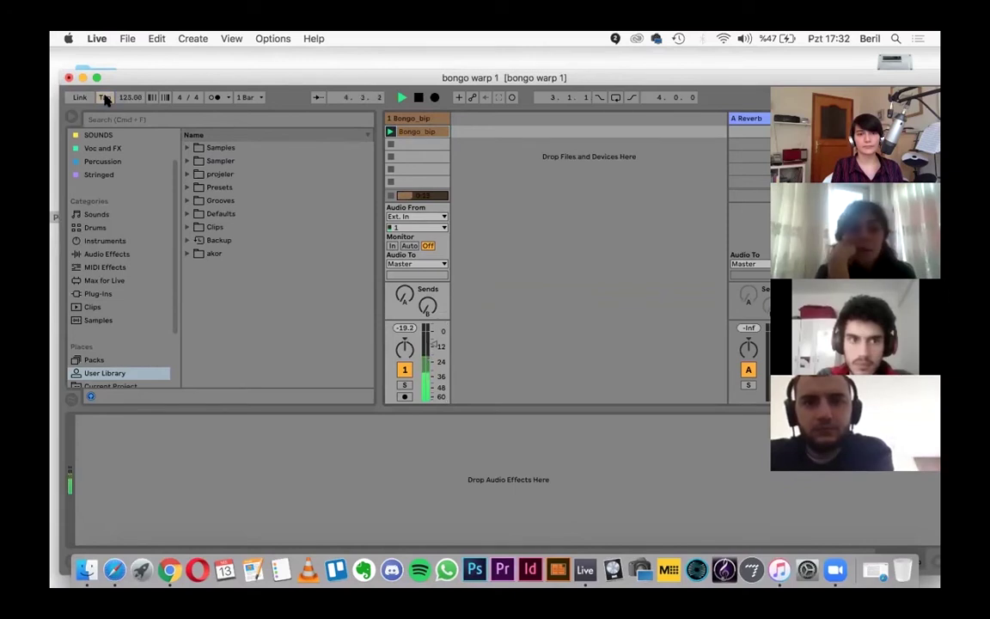
{"action": "left_click", "coordinate": [105, 99]}
{"action": "key", "text": "space"}
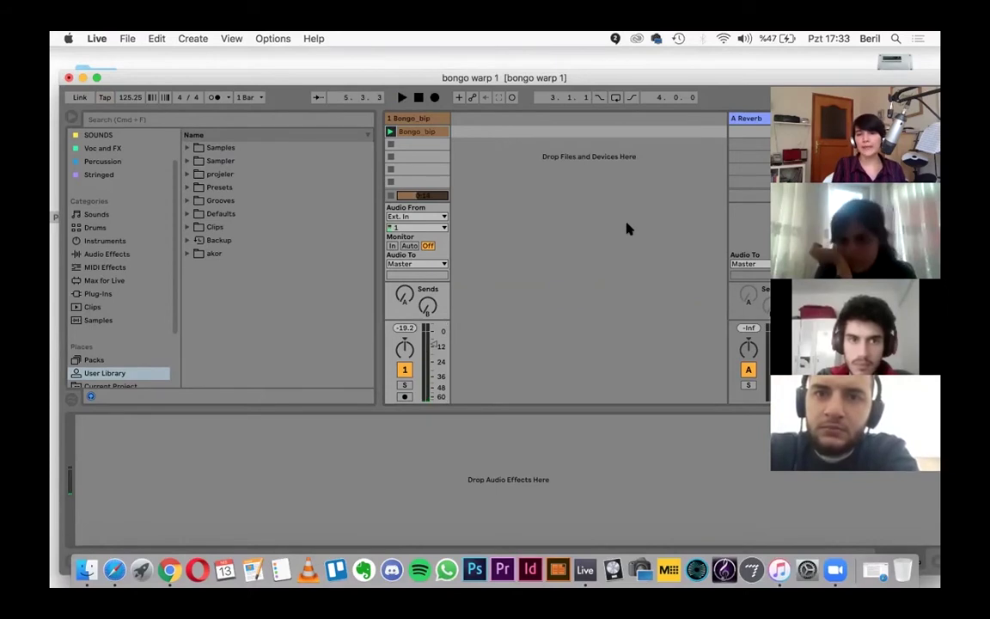
Set the project tempo to 125 BPM and open the Bongo_bip clip's sample settings
{"action": "left_click", "coordinate": [135, 98]}
{"action": "type", "text": "123"}
{"action": "key", "text": "Return"}
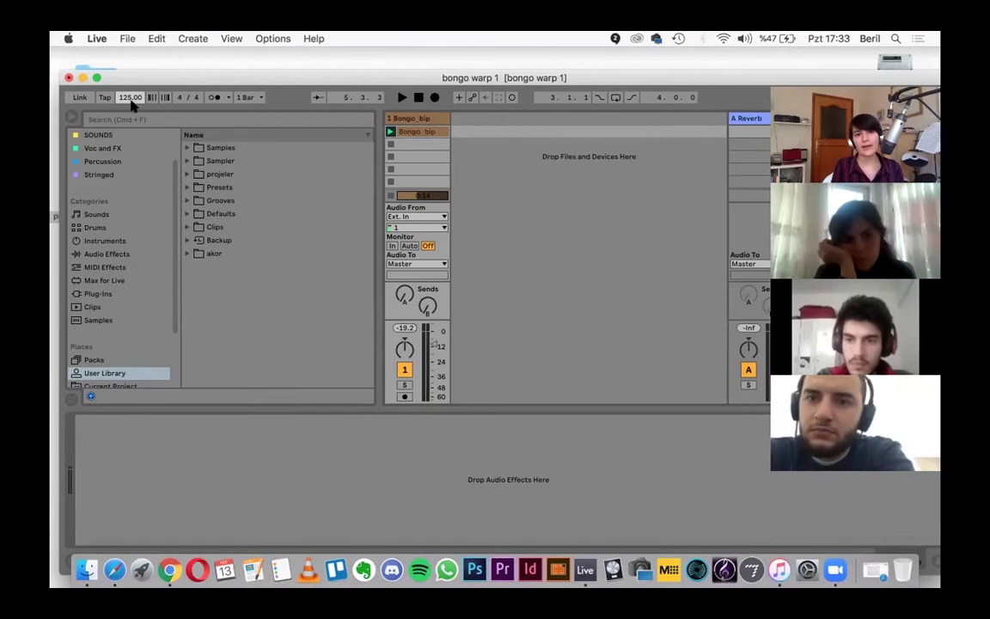
{"action": "left_click", "coordinate": [421, 131]}
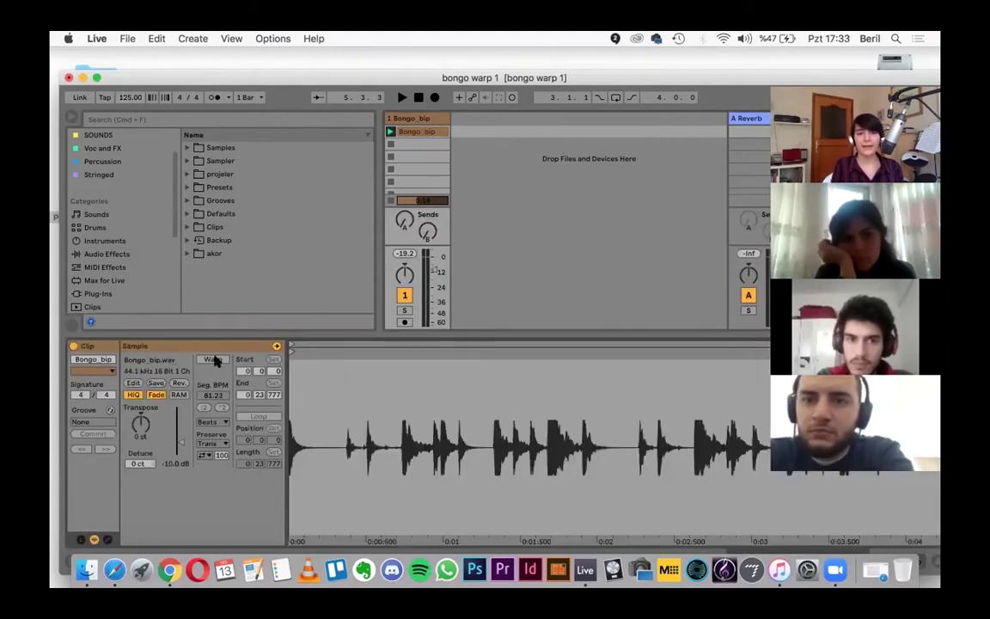
Turn warping back on for the Bongo_bip clip on track 1 and examine its warp markers
{"action": "left_click", "coordinate": [215, 360]}
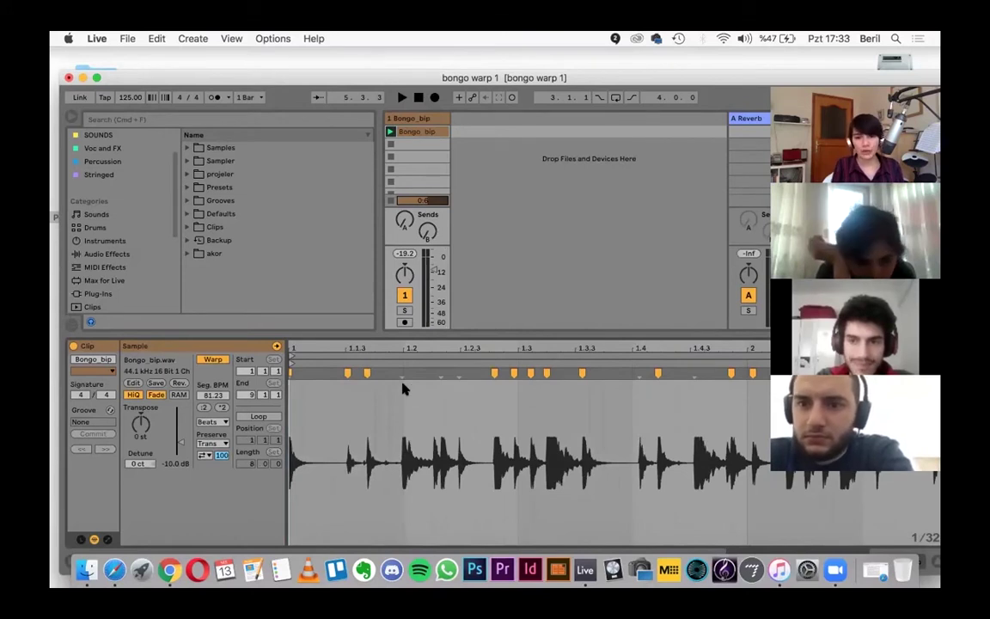
{"action": "left_click_drag", "start_coordinate": [419, 347], "coordinate": [418, 355]}
{"action": "left_click", "coordinate": [369, 378]}
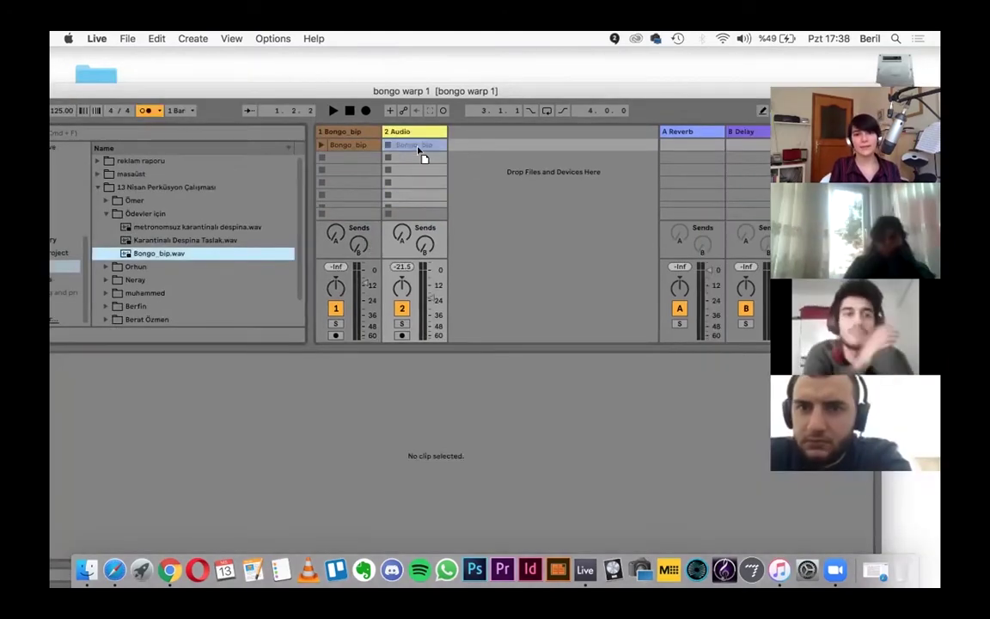
Place Bongo_bip.wav in the first slot of track 2 and set its segment BPM to 125
{"action": "left_click", "coordinate": [417, 148]}
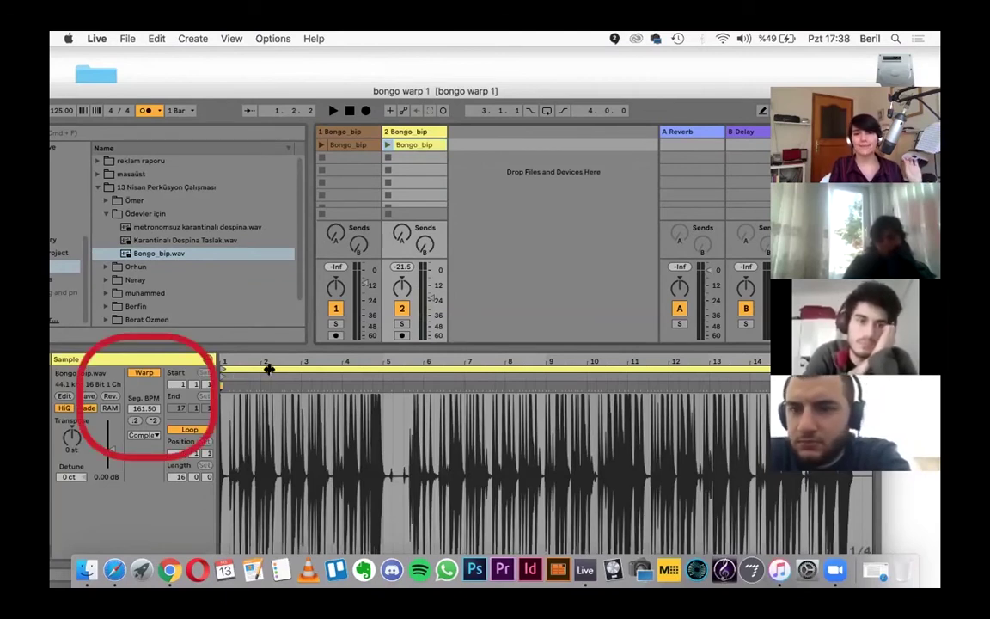
{"action": "left_click_drag", "start_coordinate": [143, 408], "coordinate": [144, 438]}
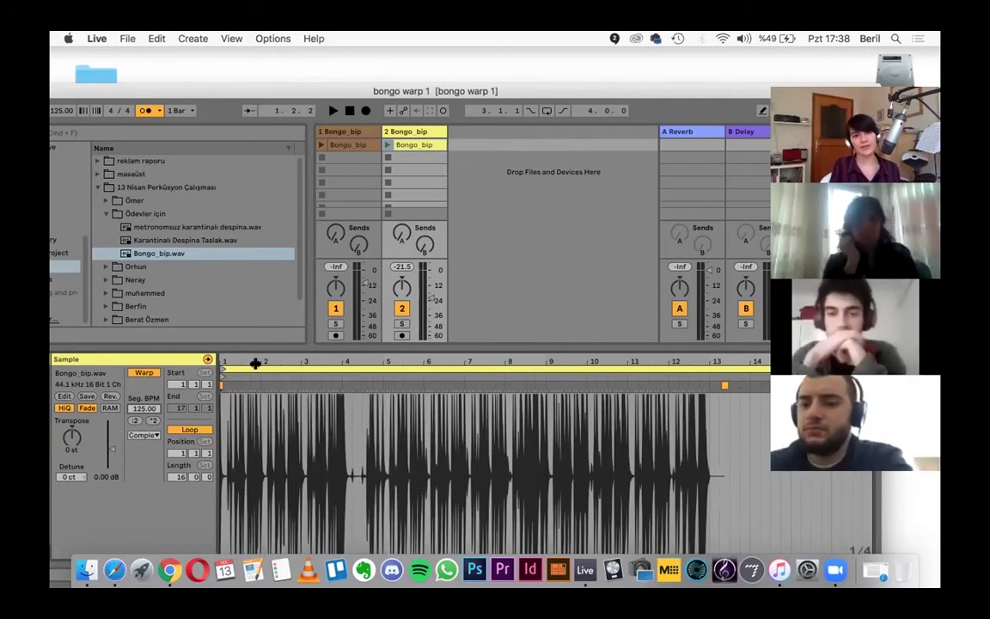
Play the Bongo_bip clip on track 2 for several bars, stop it, and examine the warp markers of the track 1 clip
{"action": "key", "text": "space"}
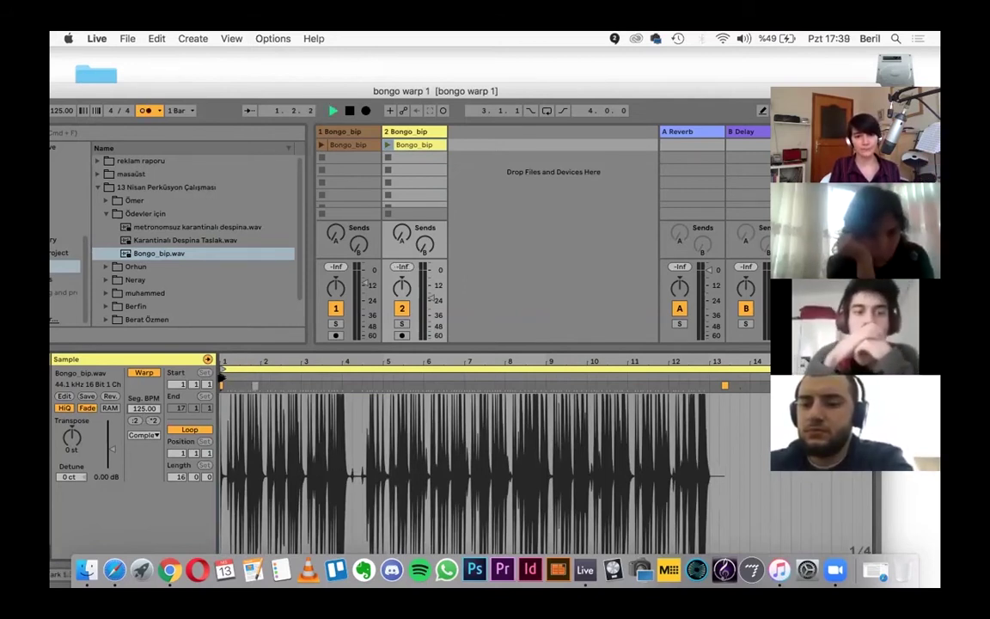
{"action": "left_click", "coordinate": [387, 145]}
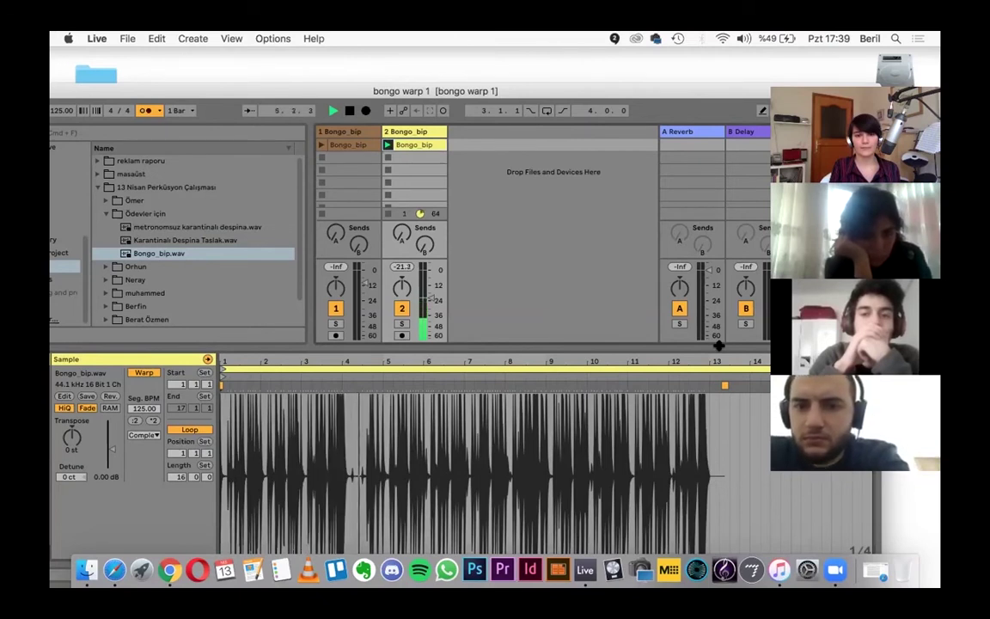
{"action": "key", "text": "space"}
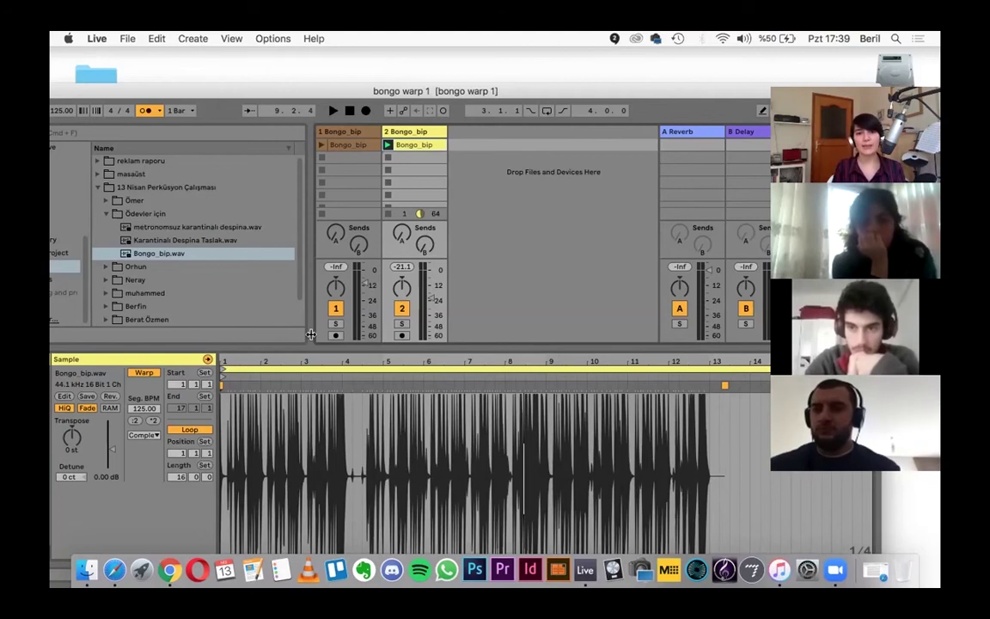
{"action": "left_click", "coordinate": [337, 146]}
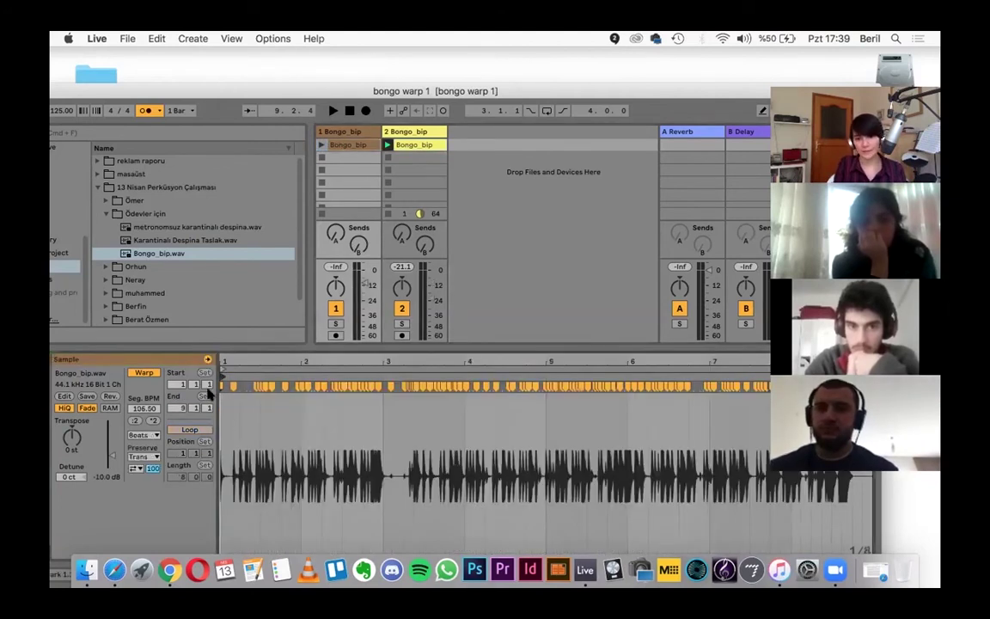
{"action": "left_click_drag", "start_coordinate": [444, 362], "coordinate": [400, 362]}
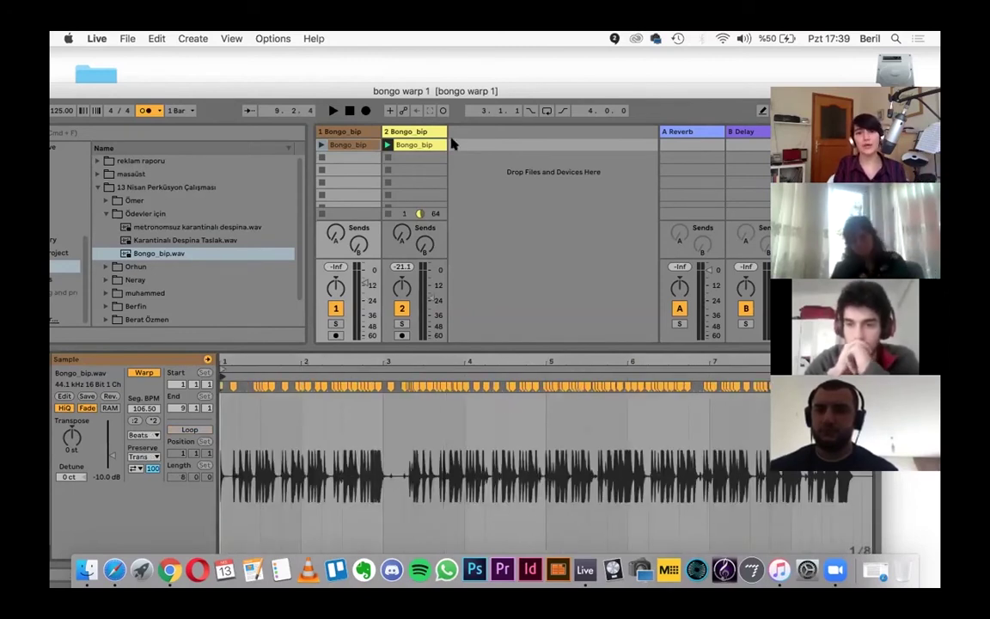
Add another copy of Bongo_bip.wav in the second slot of track 2 and set its segment BPM to 125
{"action": "left_click_drag", "start_coordinate": [172, 253], "coordinate": [421, 158]}
{"action": "left_click_drag", "start_coordinate": [720, 94], "coordinate": [559, 94]}
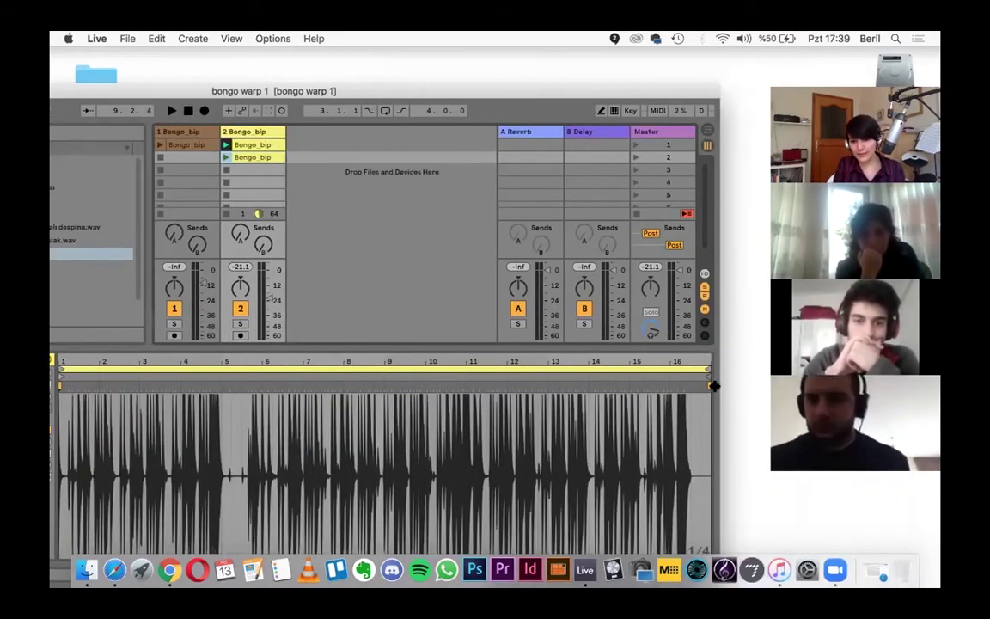
{"action": "left_click", "coordinate": [727, 387]}
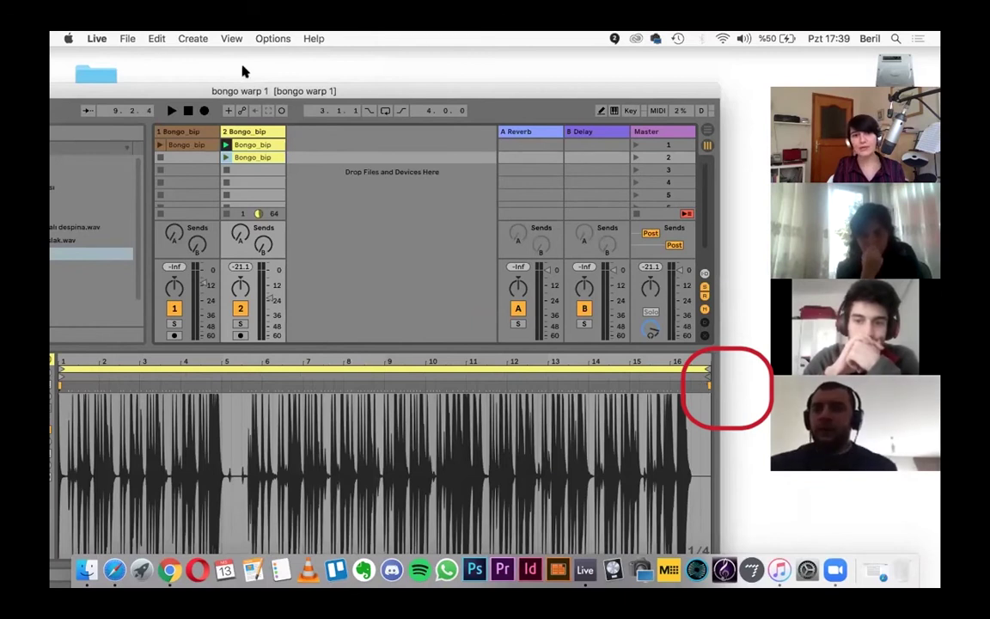
{"action": "left_click_drag", "start_coordinate": [284, 93], "coordinate": [469, 75]}
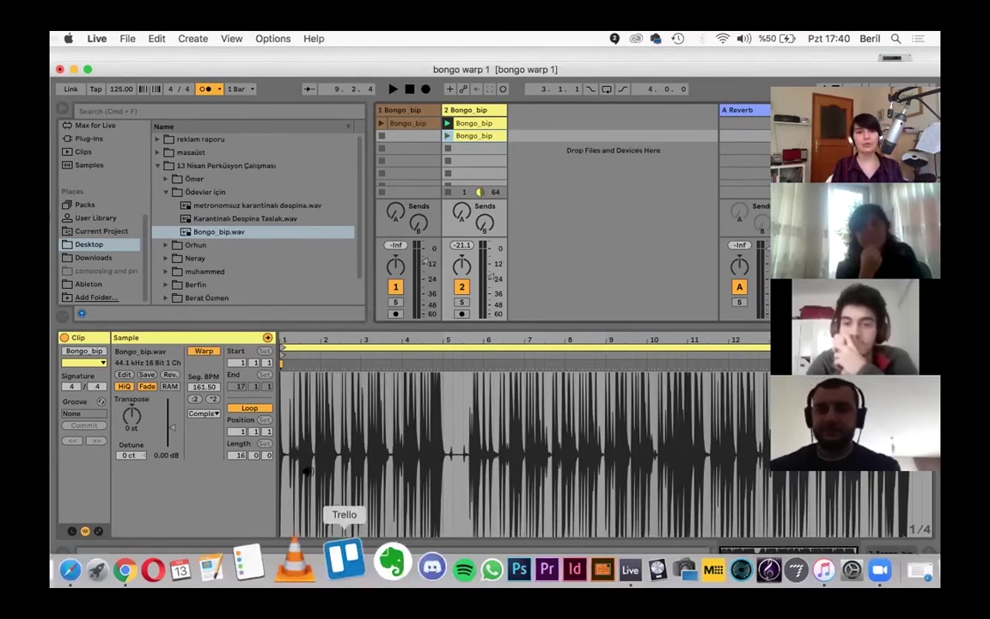
{"action": "left_click_drag", "start_coordinate": [205, 387], "coordinate": [205, 421]}
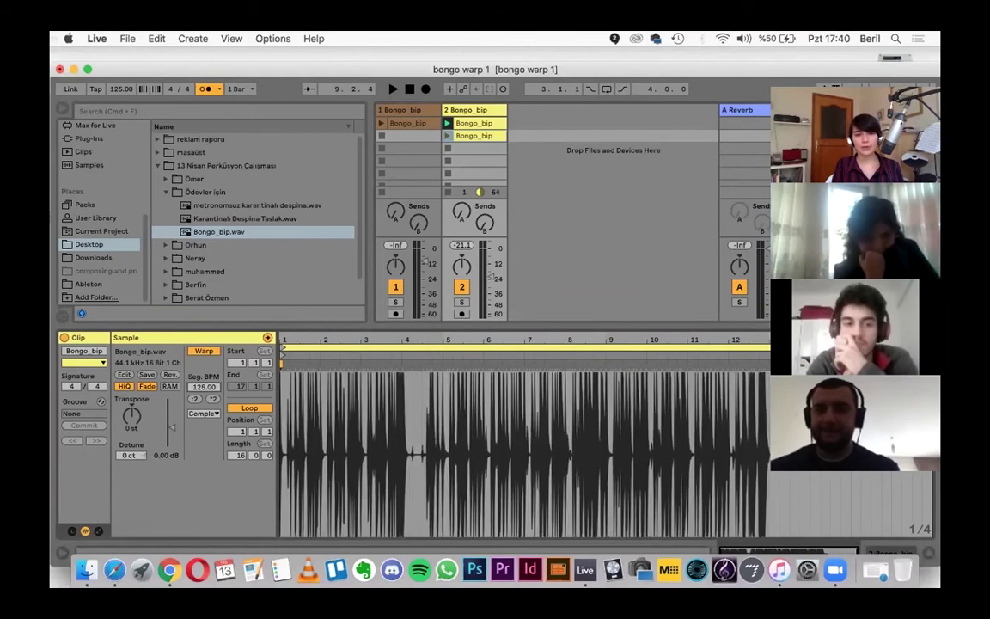
Delete the Bongo_bip clip in the second slot of track 2
{"action": "left_click", "coordinate": [475, 126]}
{"action": "left_click", "coordinate": [477, 135]}
{"action": "key", "text": "Delete"}
Play the remaining track 2 clip, add a warp marker on the hit just before bar 2, and align it to bar 2
{"action": "left_click", "coordinate": [476, 125]}
{"action": "left_click_drag", "start_coordinate": [551, 337], "coordinate": [443, 333]}
{"action": "left_click", "coordinate": [447, 123]}
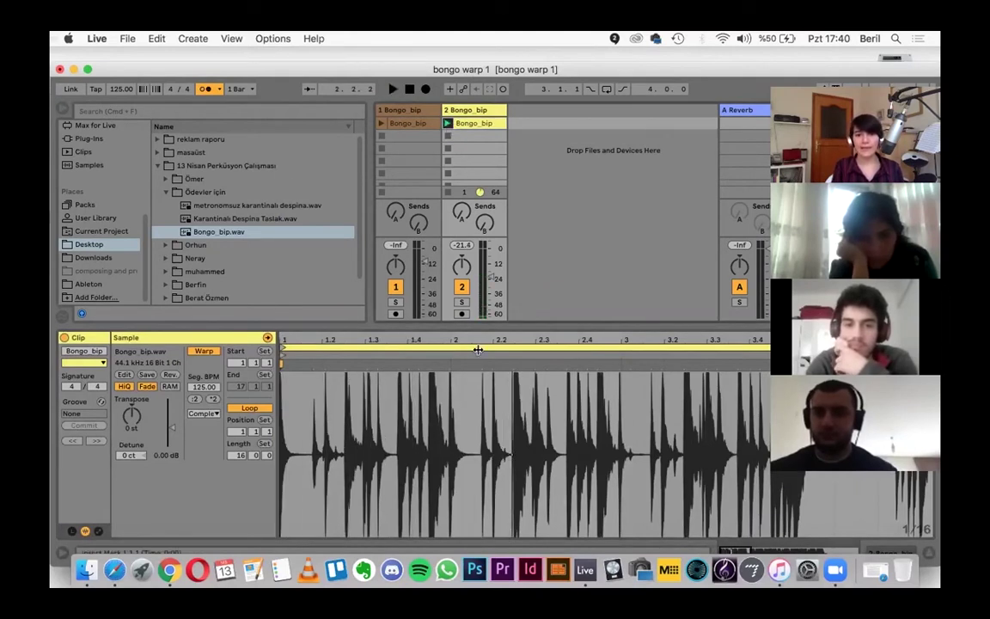
{"action": "left_click_drag", "start_coordinate": [468, 337], "coordinate": [581, 404]}
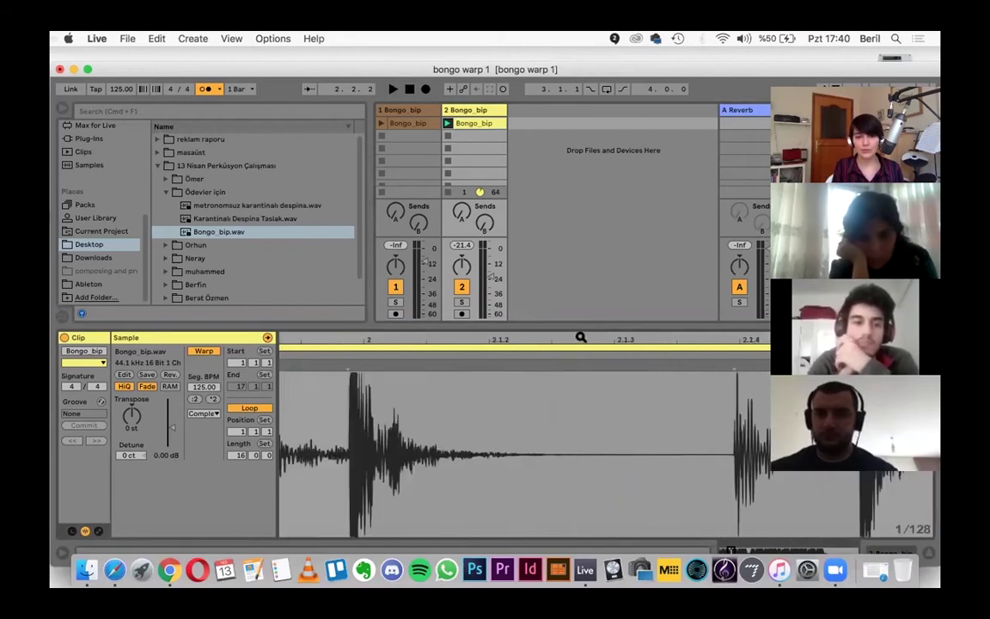
{"action": "left_click_drag", "start_coordinate": [390, 343], "coordinate": [440, 367]}
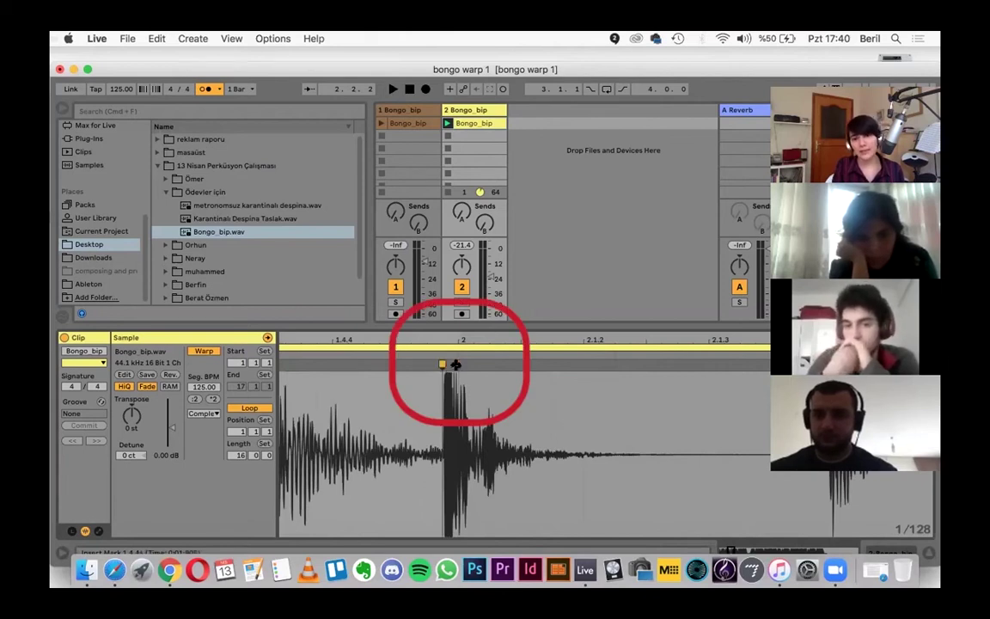
{"action": "left_click_drag", "start_coordinate": [443, 364], "coordinate": [456, 365]}
{"action": "mouse_move", "coordinate": [526, 342]}
{"action": "left_mouse_down"}
{"action": "mouse_move", "coordinate": [526, 361]}
{"action": "mouse_move", "coordinate": [526, 342]}
{"action": "left_mouse_up"}
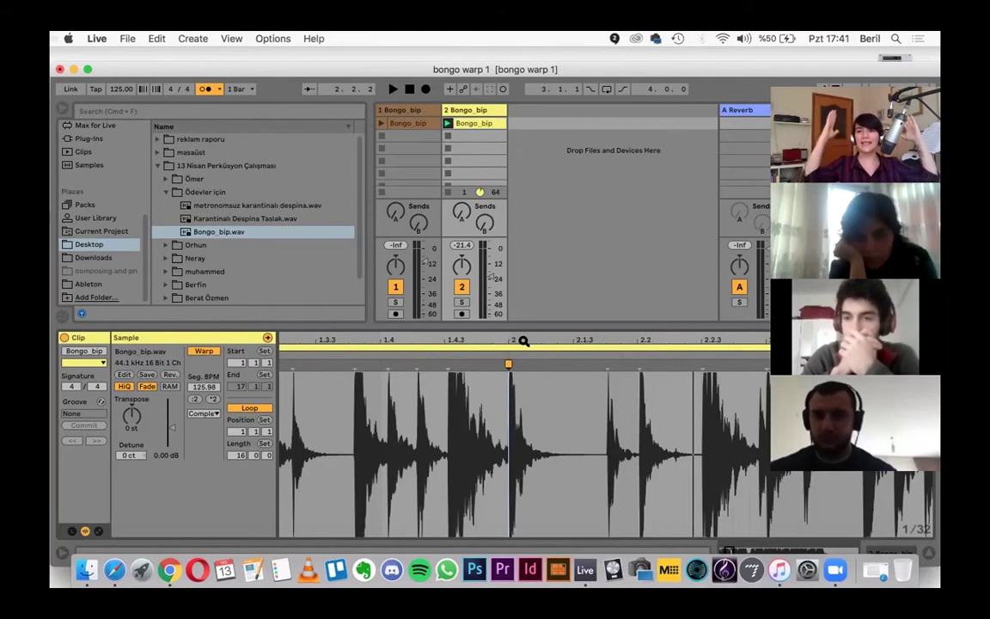
Listen to the clip's first bar again and align the hit just after beat 1.2 to 1.2 with a warp marker
{"action": "left_click", "coordinate": [448, 124]}
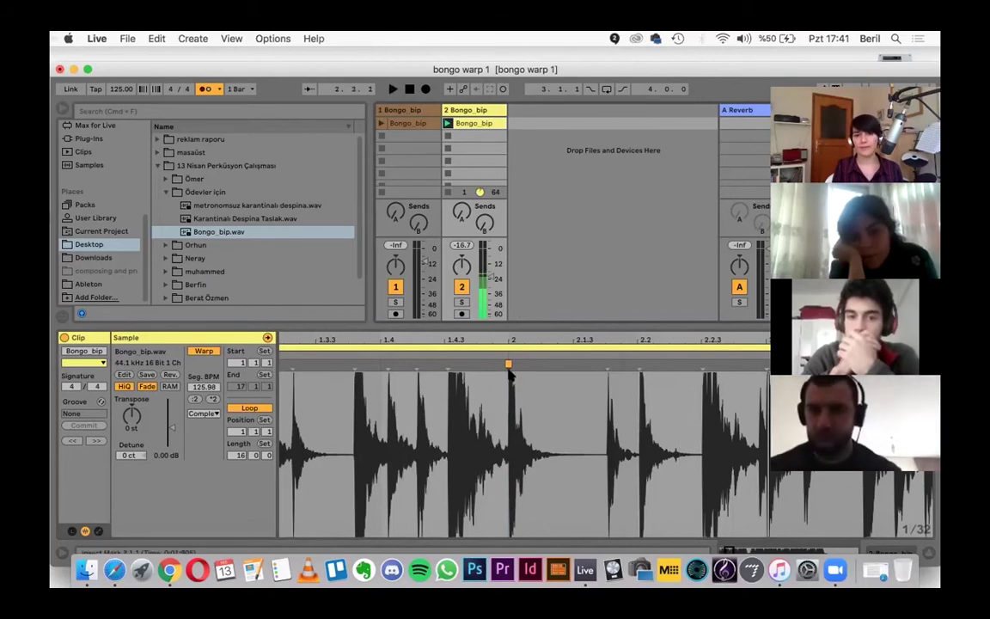
{"action": "key", "text": "space"}
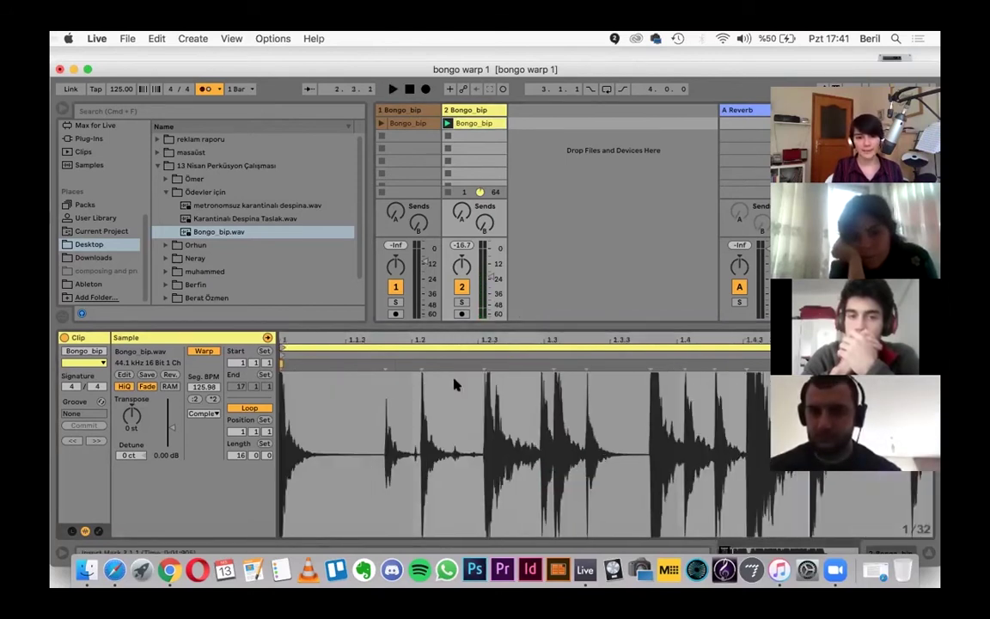
{"action": "left_click", "coordinate": [447, 123]}
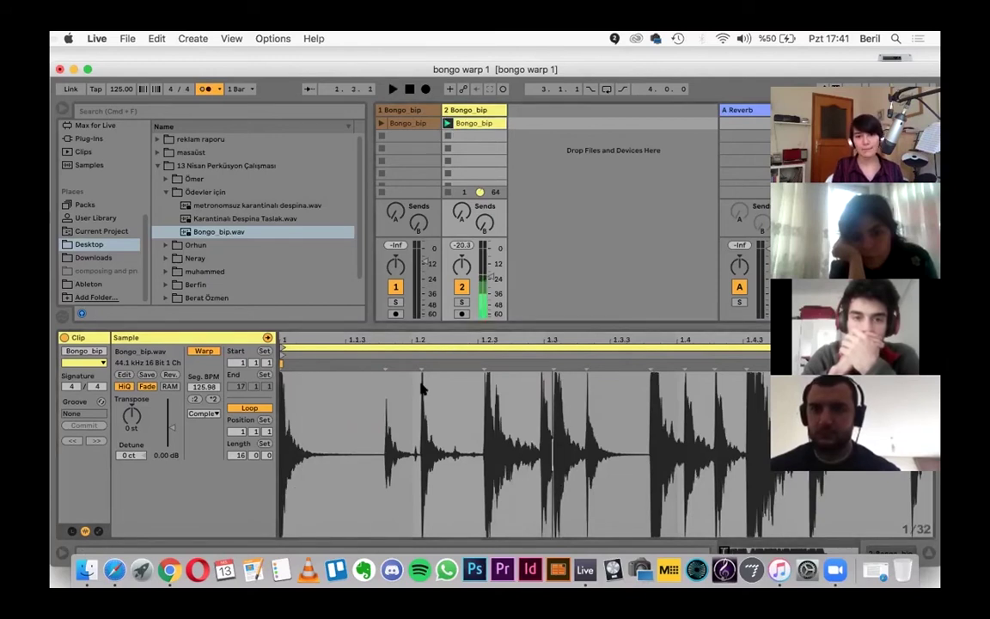
{"action": "left_click_drag", "start_coordinate": [420, 365], "coordinate": [413, 365]}
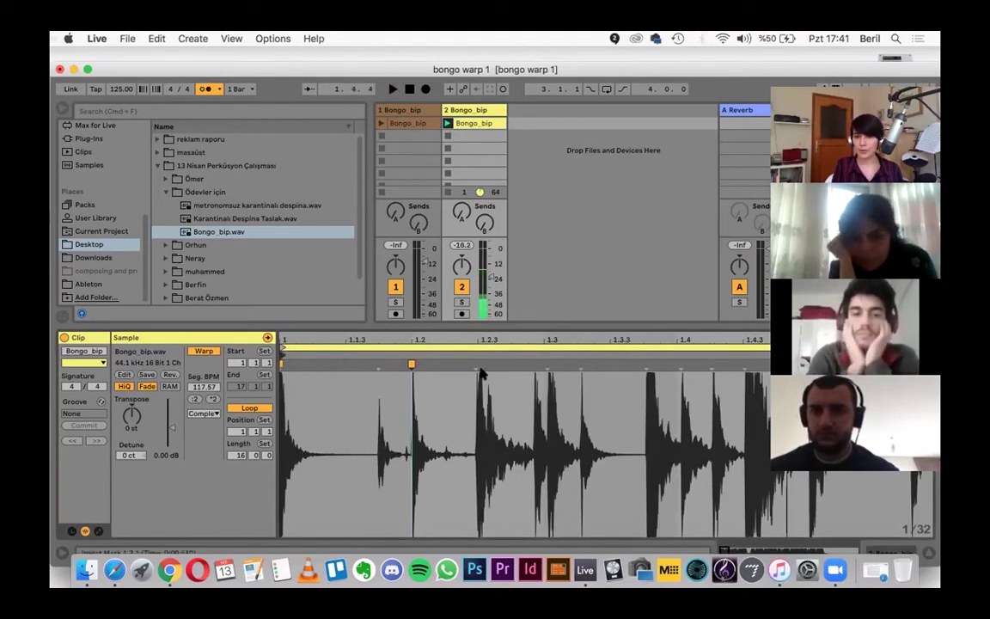
Add warp markers on the hits near 1.2.3 and 1.3 and align them to those grid positions
{"action": "left_click_drag", "start_coordinate": [501, 335], "coordinate": [497, 339]}
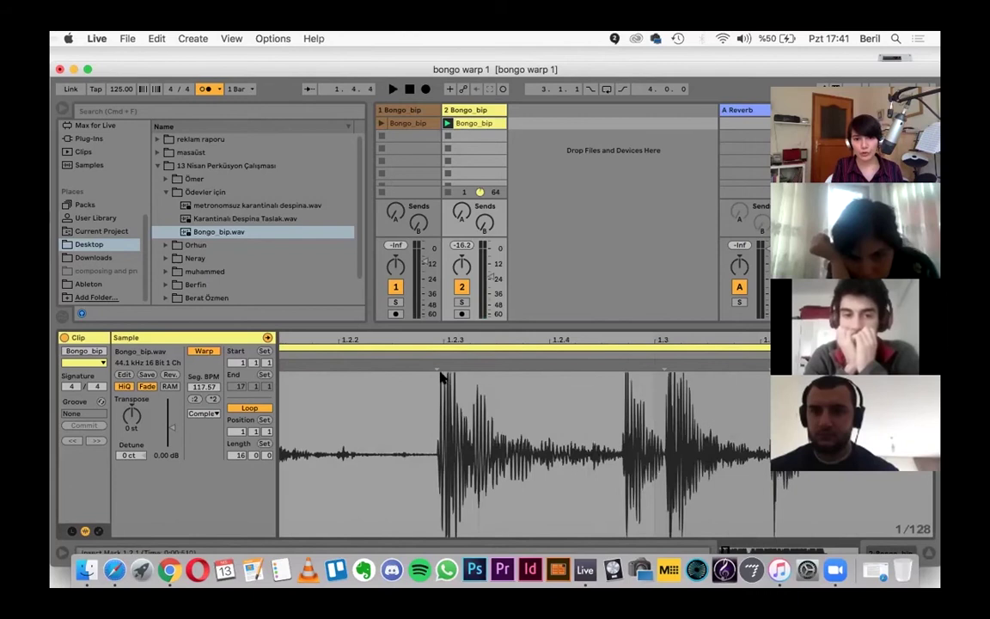
{"action": "left_click_drag", "start_coordinate": [436, 367], "coordinate": [444, 364]}
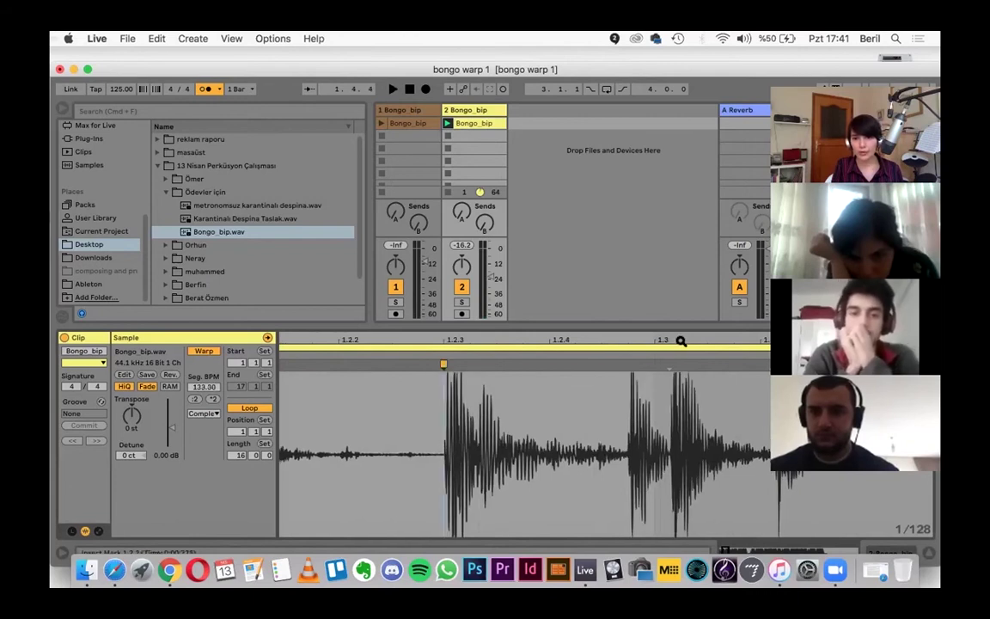
{"action": "double_click", "coordinate": [668, 367]}
{"action": "left_click_drag", "start_coordinate": [668, 367], "coordinate": [651, 367]}
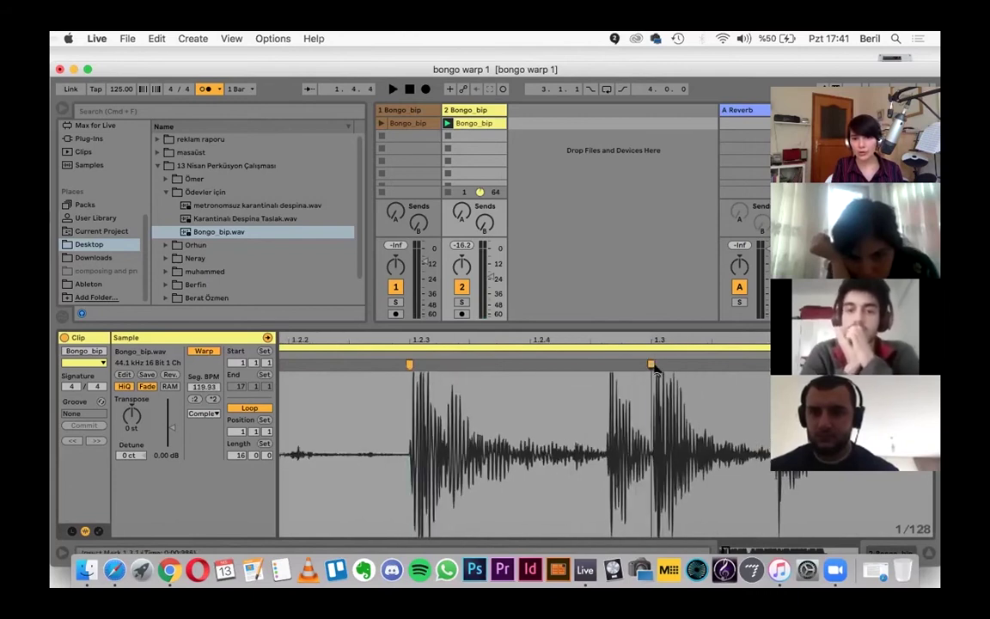
{"action": "left_click_drag", "start_coordinate": [696, 338], "coordinate": [630, 271]}
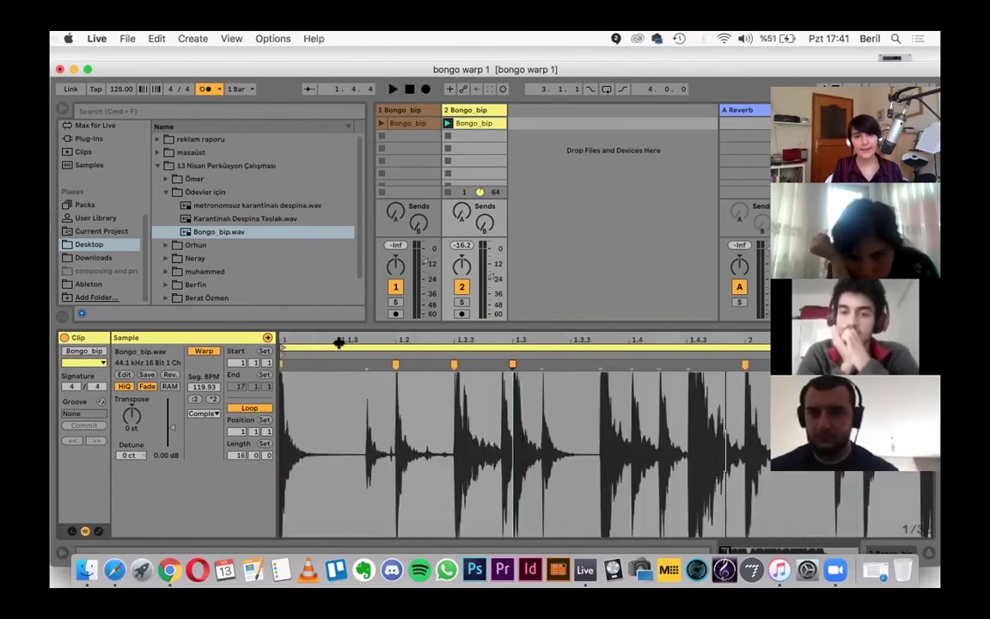
Play the clip again and align the hit just after beat 1.4 to 1.4 with a warp marker
{"action": "left_click", "coordinate": [447, 124]}
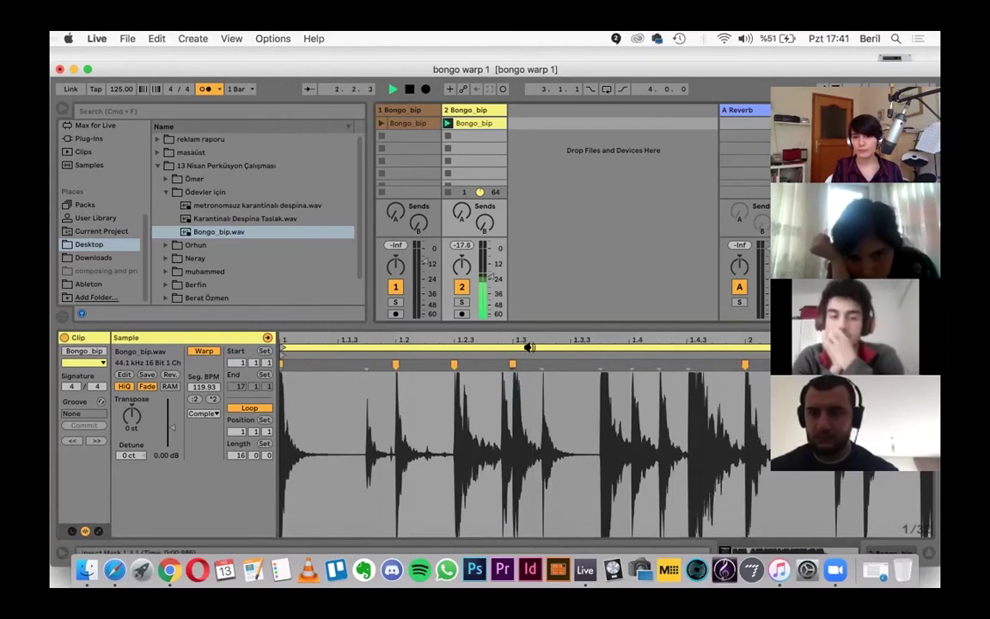
{"action": "mouse_move", "coordinate": [541, 340]}
{"action": "left_mouse_down"}
{"action": "mouse_move", "coordinate": [528, 340]}
{"action": "mouse_move", "coordinate": [517, 399]}
{"action": "left_mouse_up"}
{"action": "left_click_drag", "start_coordinate": [629, 341], "coordinate": [276, 343]}
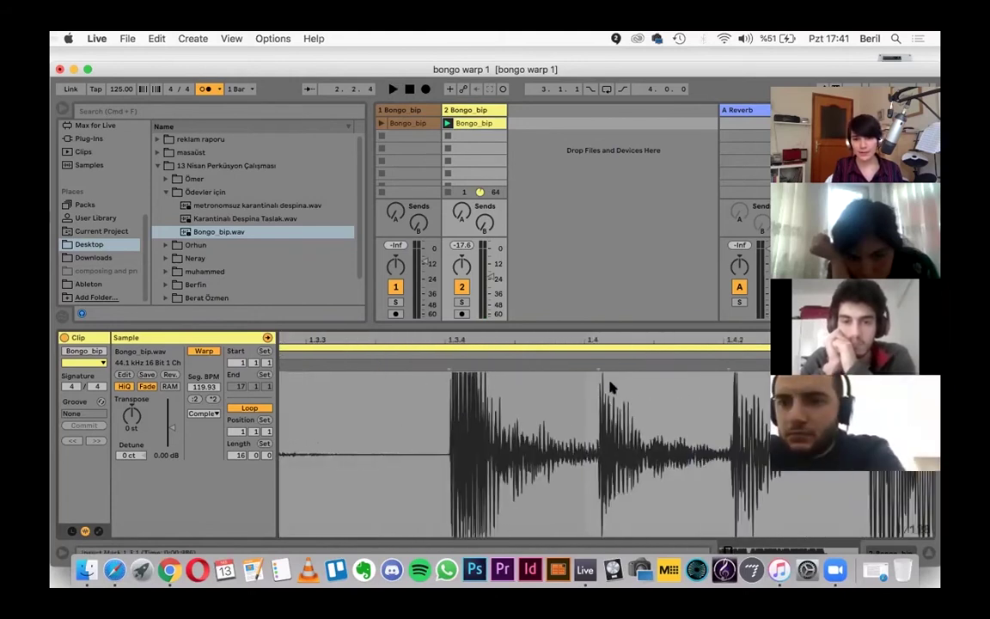
{"action": "left_click_drag", "start_coordinate": [596, 365], "coordinate": [585, 364]}
Add a warp marker on the strong hit just after bar 4 and align it to bar 4
{"action": "left_click_drag", "start_coordinate": [701, 340], "coordinate": [519, 335]}
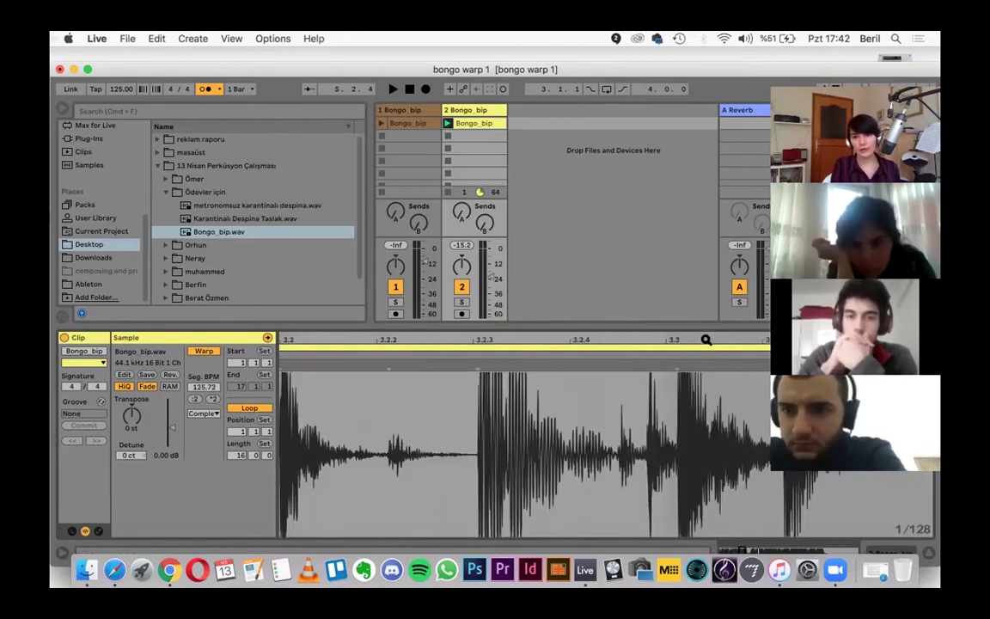
{"action": "left_click_drag", "start_coordinate": [706, 339], "coordinate": [290, 340]}
{"action": "left_click_drag", "start_coordinate": [658, 340], "coordinate": [453, 347]}
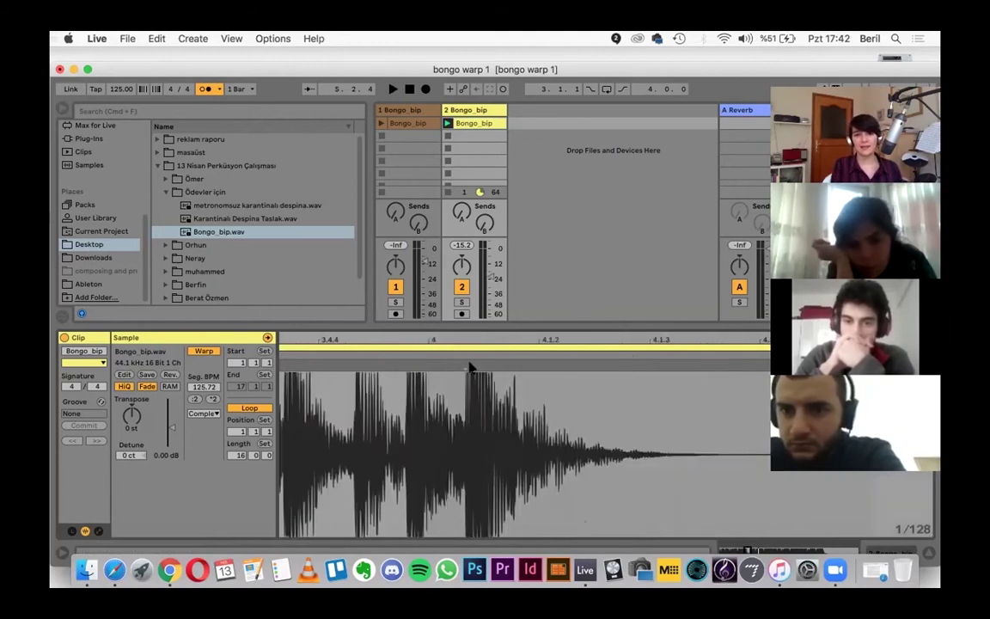
{"action": "left_click_drag", "start_coordinate": [465, 365], "coordinate": [429, 363]}
{"action": "left_click_drag", "start_coordinate": [533, 339], "coordinate": [559, 271]}
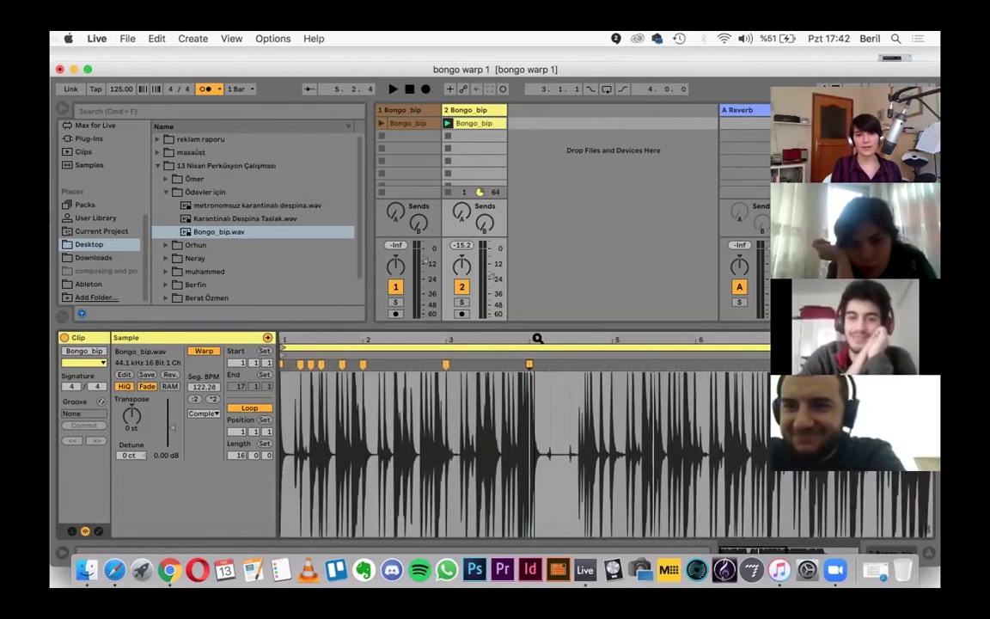
Play the track 2 clip to check the timing of its warped bars, stopping playback at the end
{"action": "left_click", "coordinate": [447, 125]}
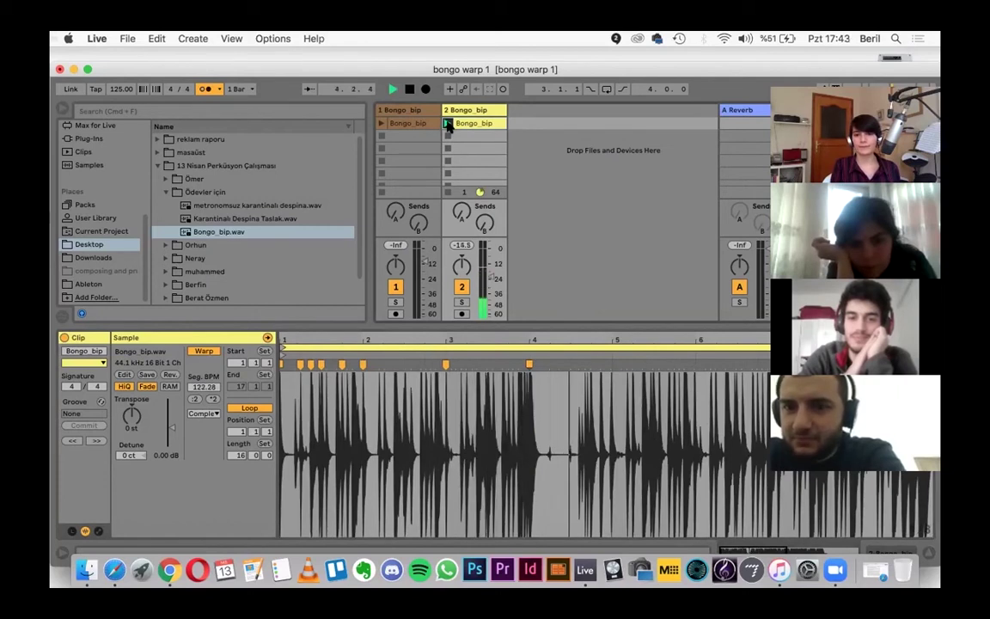
{"action": "key", "text": "space"}
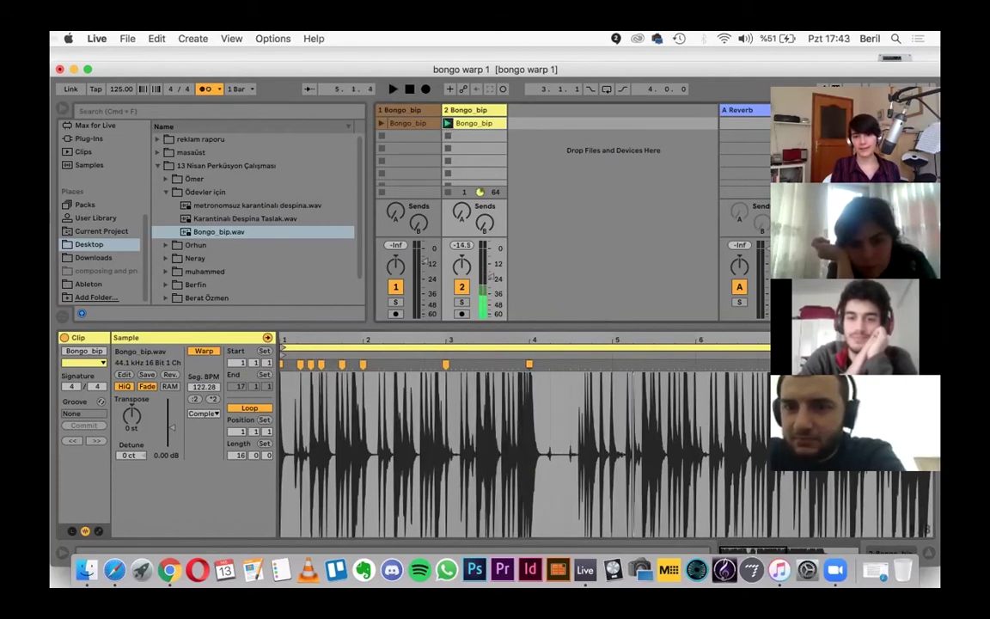
{"action": "left_click_drag", "start_coordinate": [616, 341], "coordinate": [615, 356]}
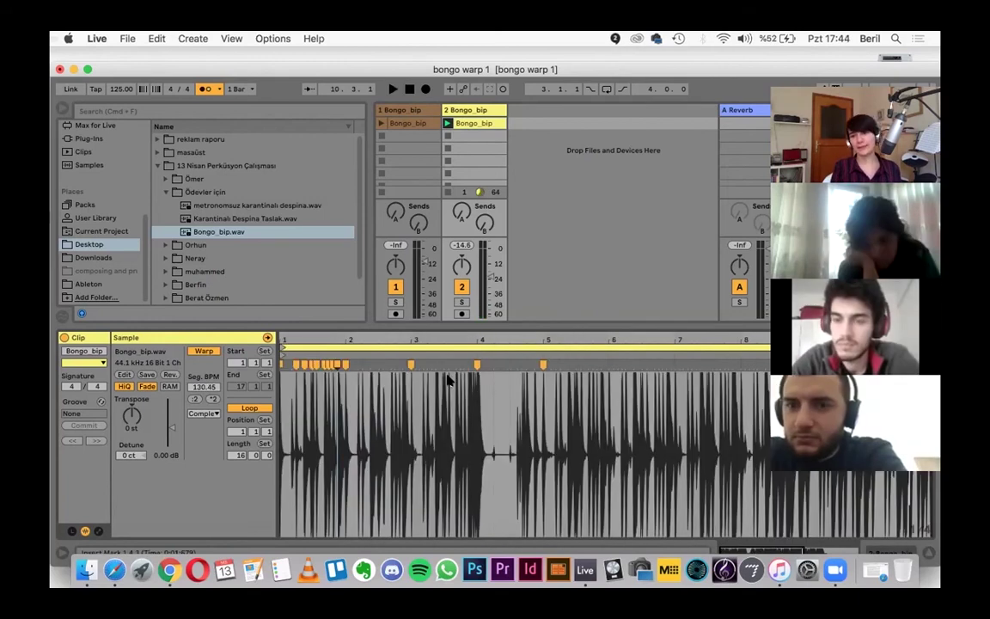
Turn off warping for the track 2 Bongo_bip clip and play it unwarped
{"action": "left_click", "coordinate": [204, 352]}
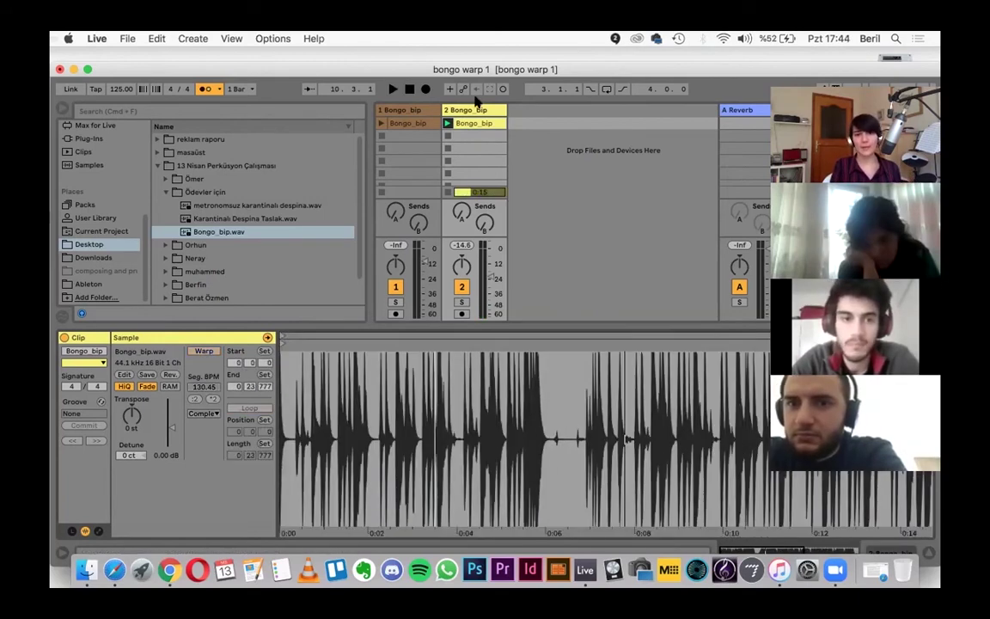
{"action": "left_click", "coordinate": [447, 127]}
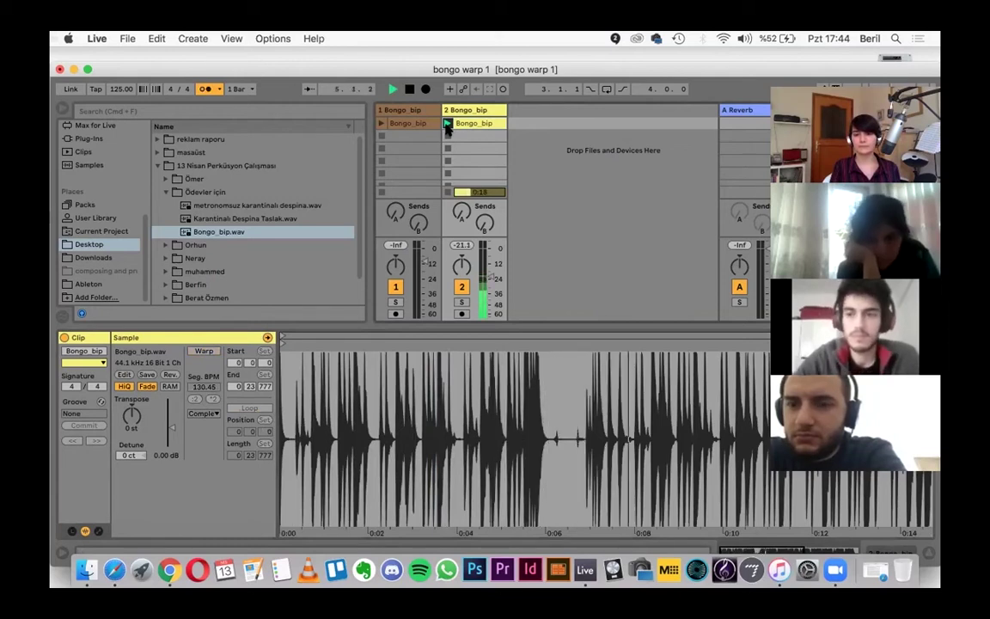
Stop playback and save the changes to bongo warp 1 before closing it
{"action": "key", "text": "space"}
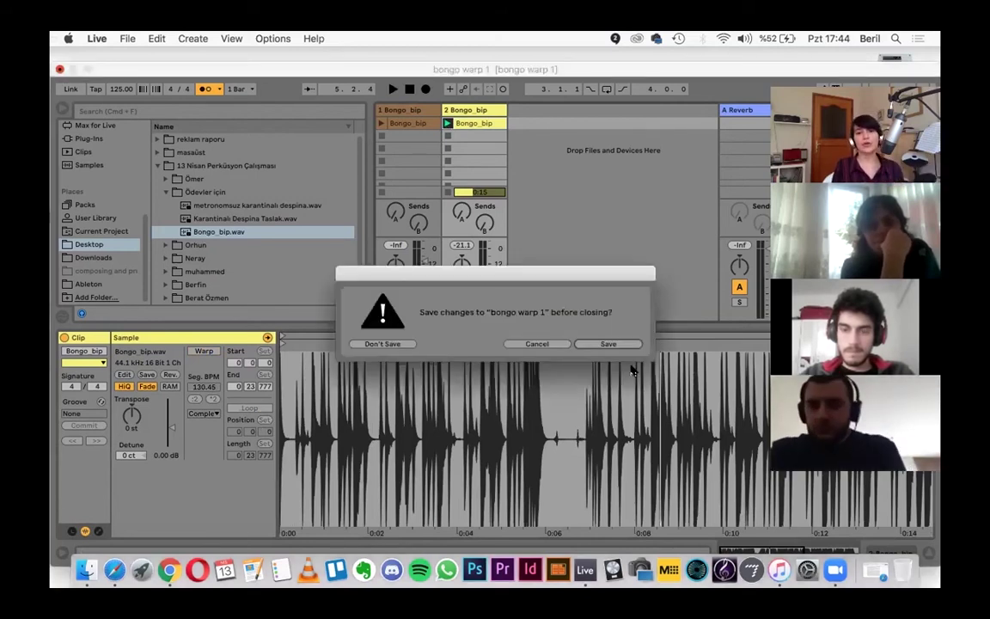
{"action": "left_click", "coordinate": [608, 345]}
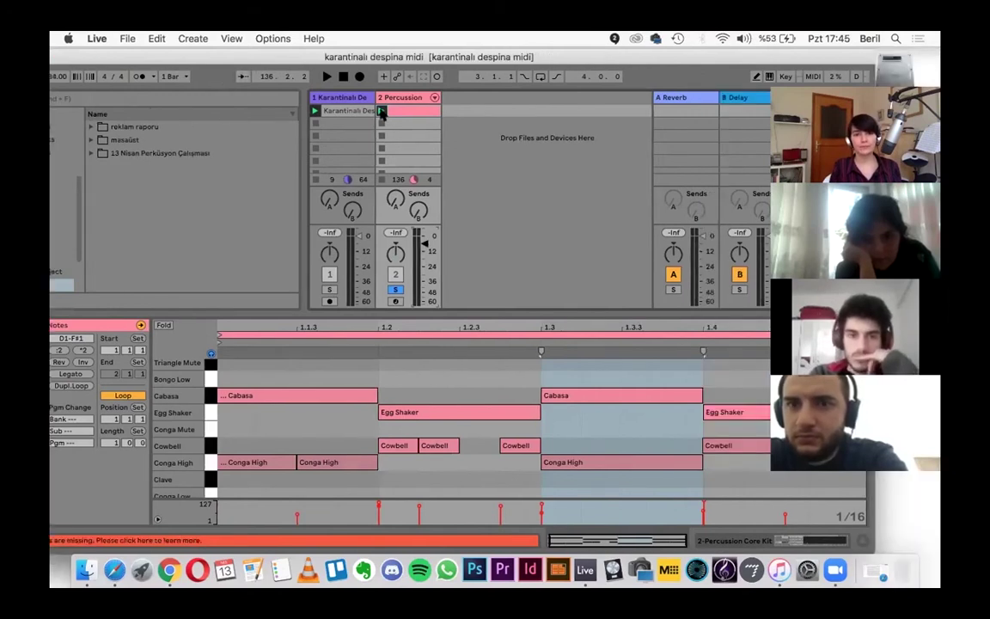
Play the soloed Percussion clip in karantinalı despina midi briefly, stopping playback at the end
{"action": "key", "text": "space"}
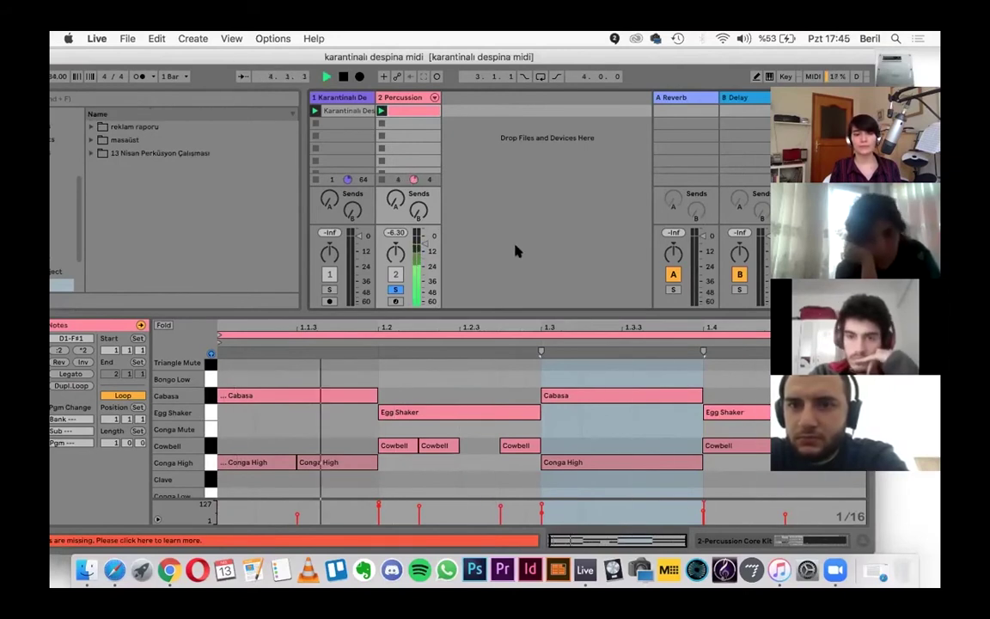
{"action": "key", "text": "space"}
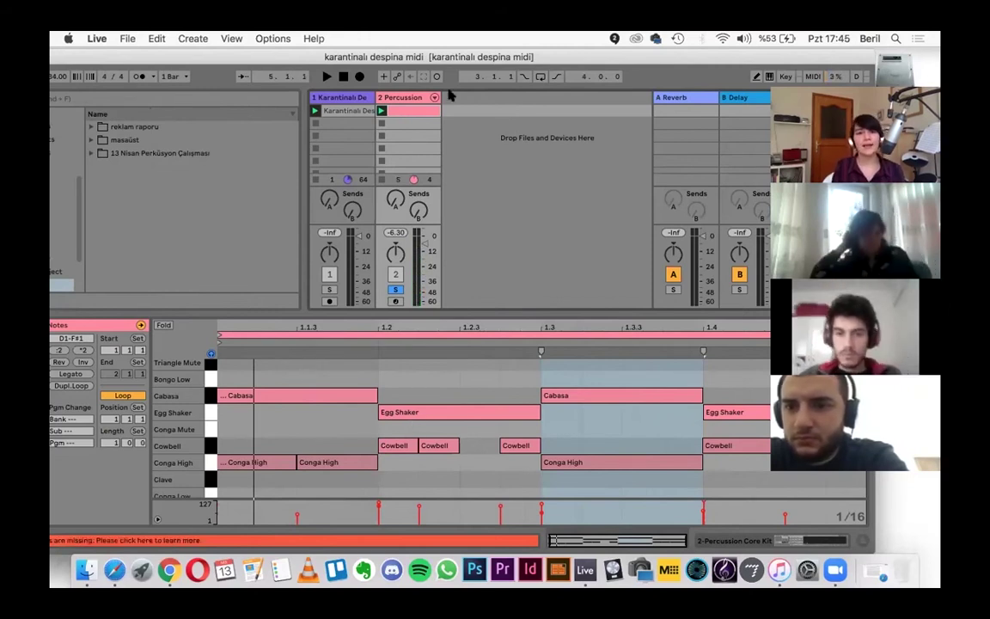
Show the Percussion track's drum kit devices and open the sample view of the Karantinalı Despina clip on track 1
{"action": "left_click", "coordinate": [402, 98]}
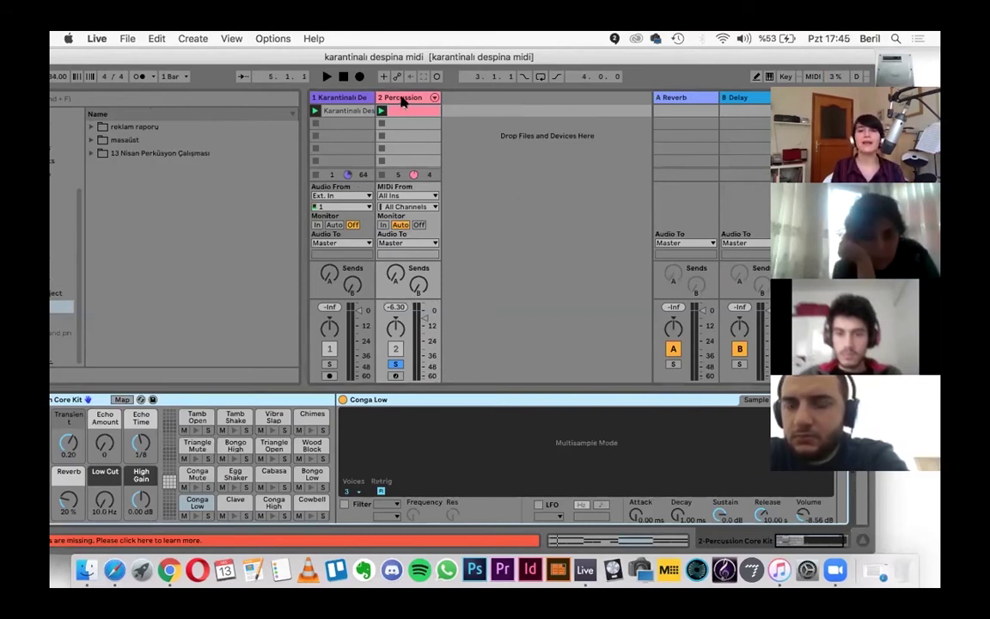
{"action": "left_click", "coordinate": [342, 116]}
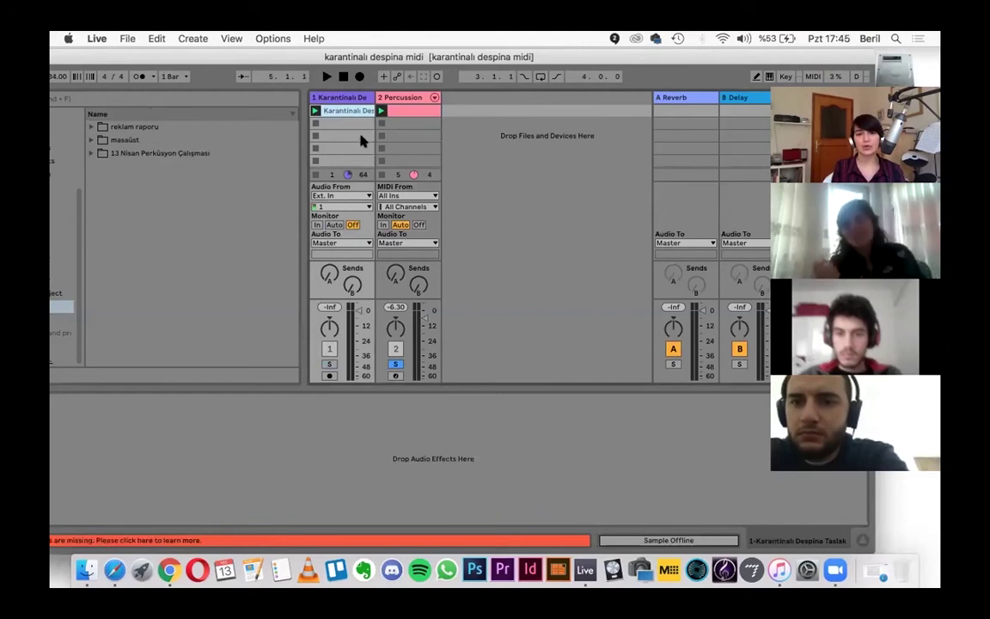
{"action": "double_click", "coordinate": [347, 110]}
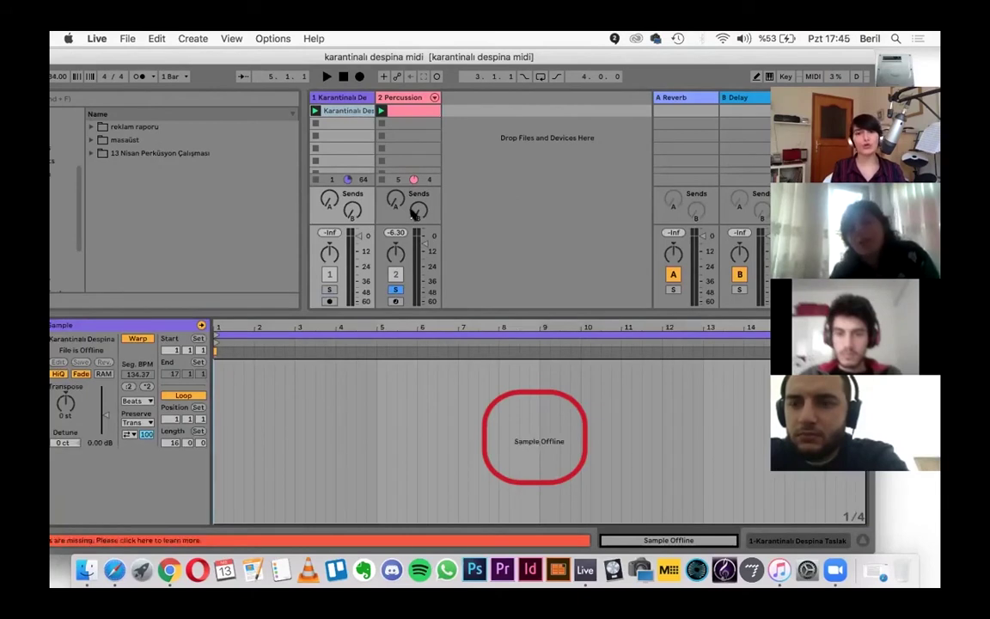
Minimize the project window and, in Finder's 13 Nisan Perküsyon Çalışması folder, move the selected student's folder beside the first folder
{"action": "mouse_move", "coordinate": [181, 61]}
{"action": "left_mouse_down"}
{"action": "mouse_move", "coordinate": [311, 84]}
{"action": "mouse_move", "coordinate": [240, 63]}
{"action": "mouse_move", "coordinate": [281, 66]}
{"action": "left_mouse_up"}
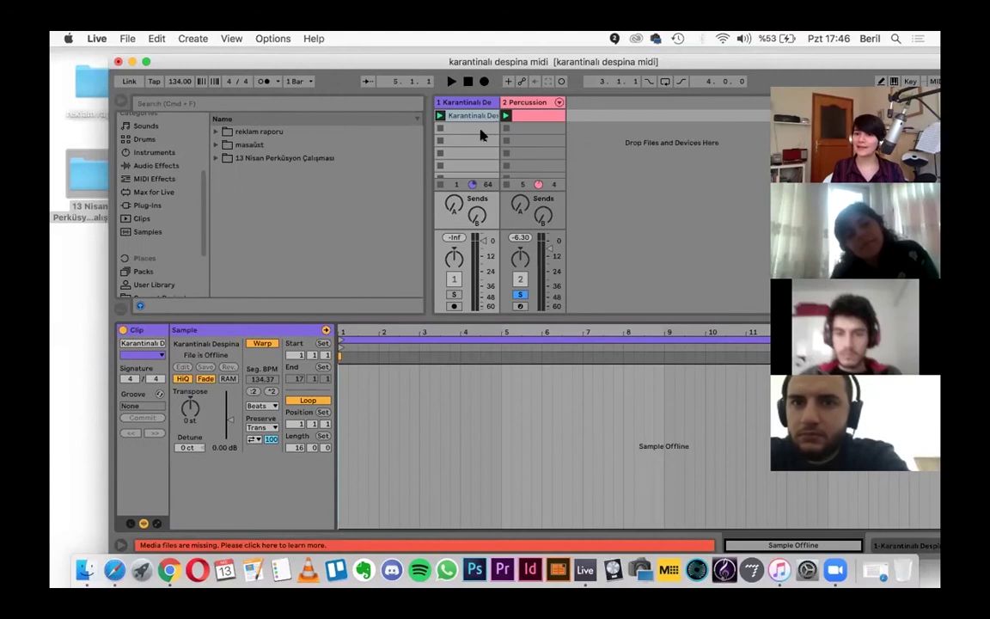
{"action": "left_click", "coordinate": [132, 61]}
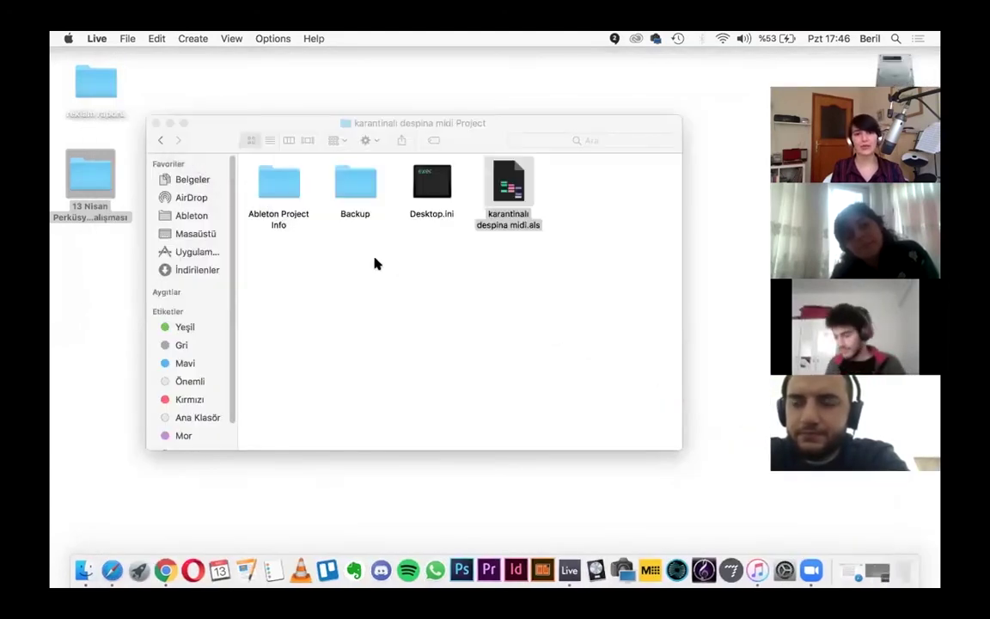
{"action": "left_click", "coordinate": [573, 243]}
{"action": "left_click_drag", "start_coordinate": [626, 228], "coordinate": [552, 366]}
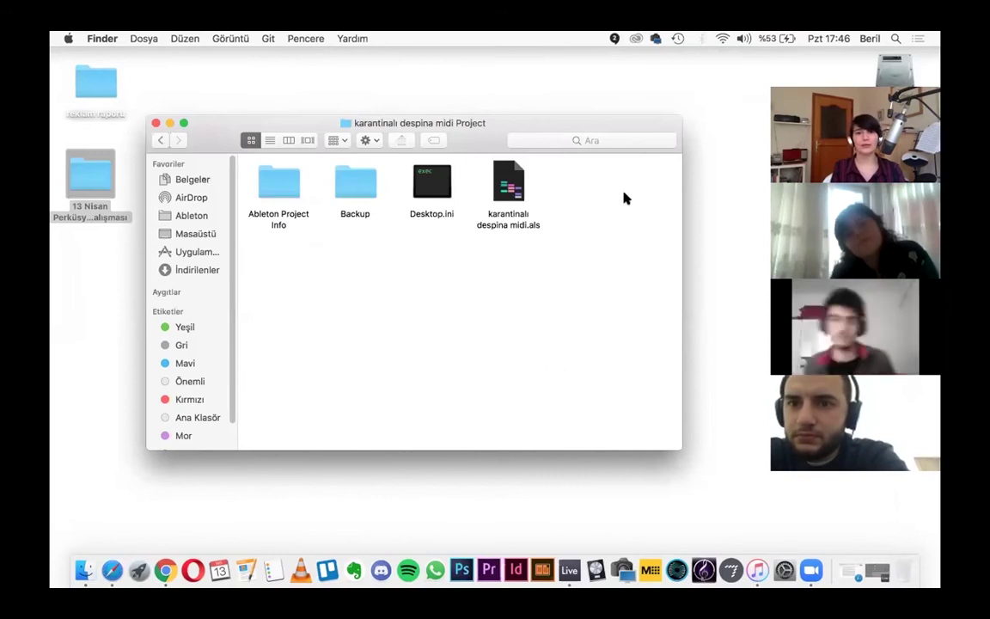
{"action": "left_click_drag", "start_coordinate": [584, 267], "coordinate": [245, 168]}
{"action": "left_click", "coordinate": [655, 348]}
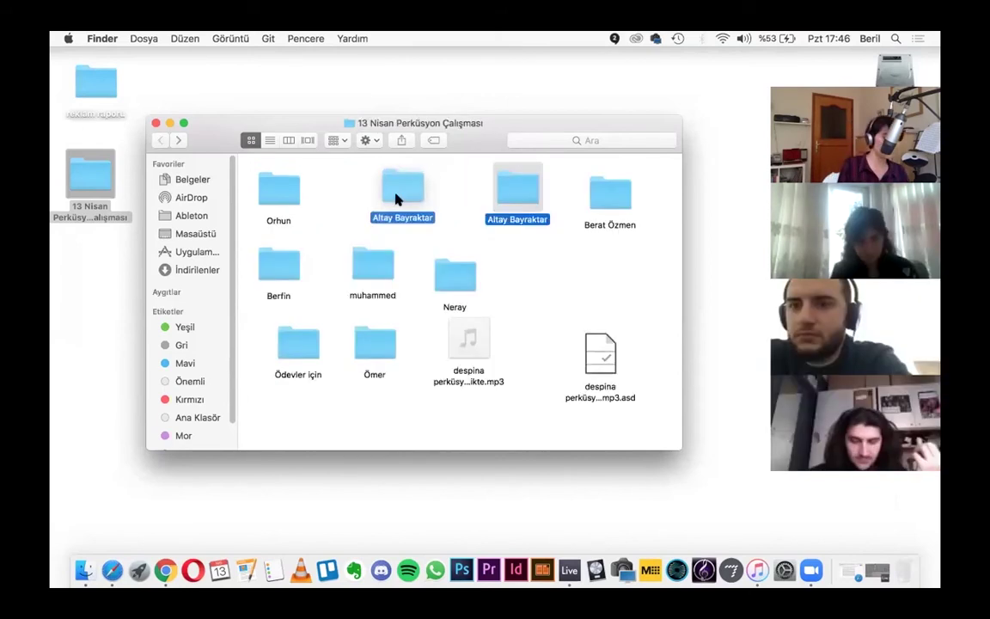
{"action": "left_click_drag", "start_coordinate": [513, 199], "coordinate": [375, 200]}
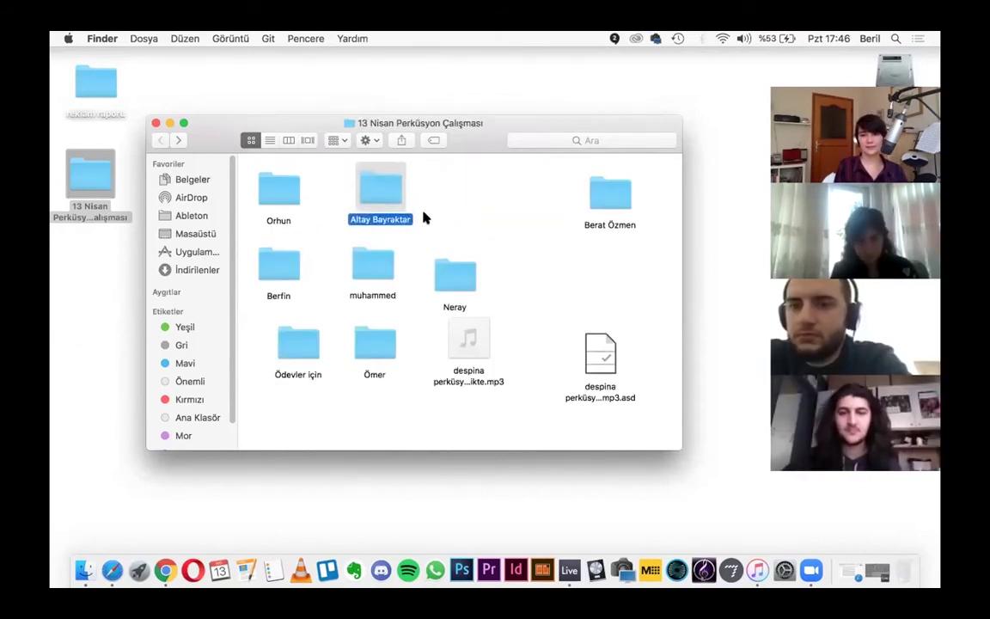
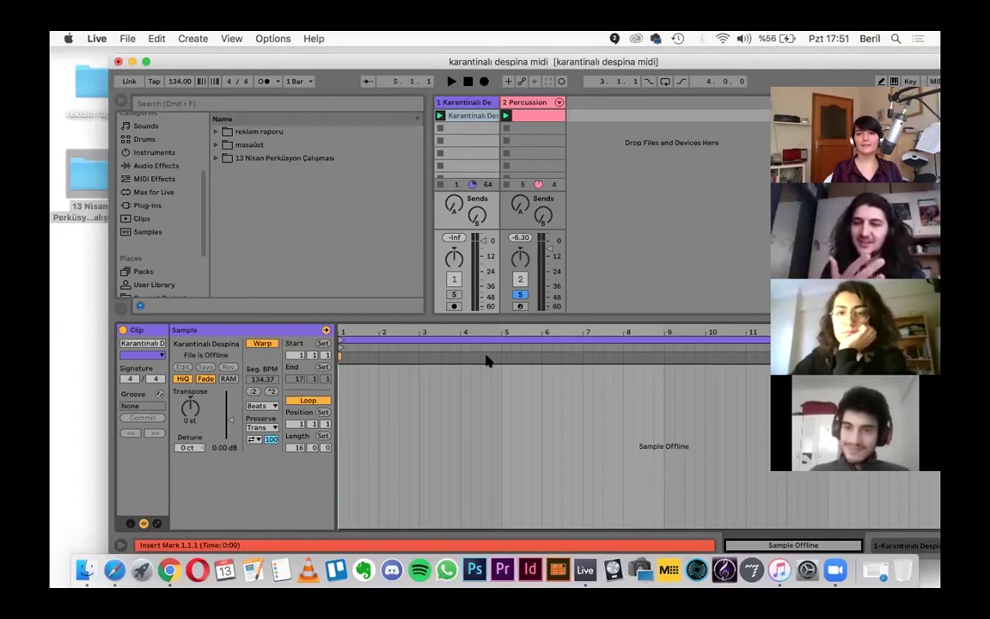
Open the student's bongo warp project from its Finder folder in place of karantinalı despina midi
{"action": "left_click", "coordinate": [132, 62]}
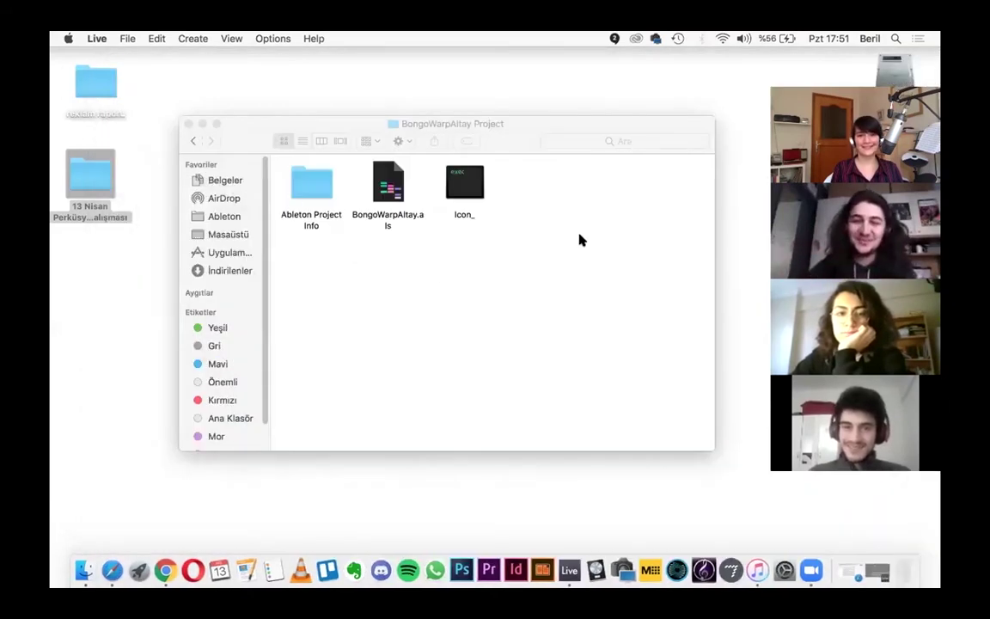
{"action": "left_click", "coordinate": [877, 572]}
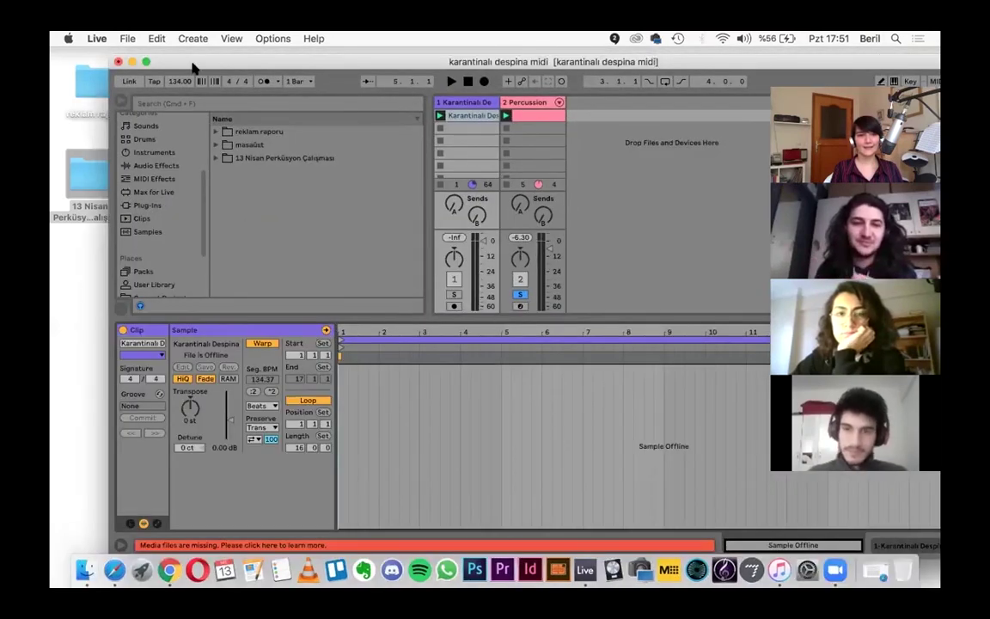
{"action": "left_click_drag", "start_coordinate": [144, 65], "coordinate": [137, 116]}
{"action": "left_click", "coordinate": [112, 112]}
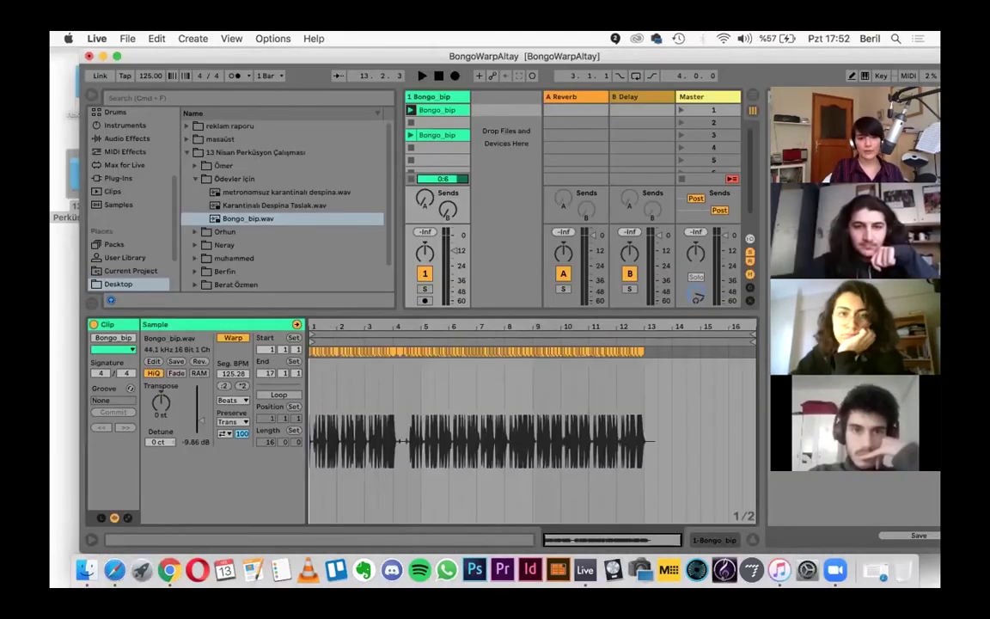
Examine the warp markers along the whole Bongo_bip clip, from bar 1 to its end near bar 13
{"action": "left_click_drag", "start_coordinate": [329, 326], "coordinate": [344, 369]}
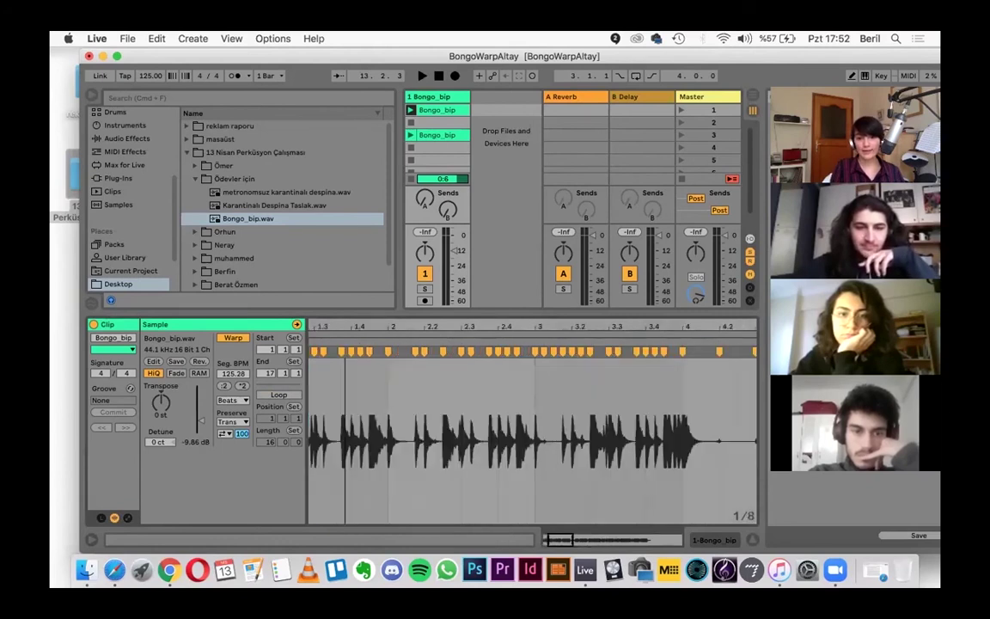
{"action": "left_click_drag", "start_coordinate": [719, 326], "coordinate": [440, 328]}
{"action": "left_click_drag", "start_coordinate": [719, 311], "coordinate": [396, 327]}
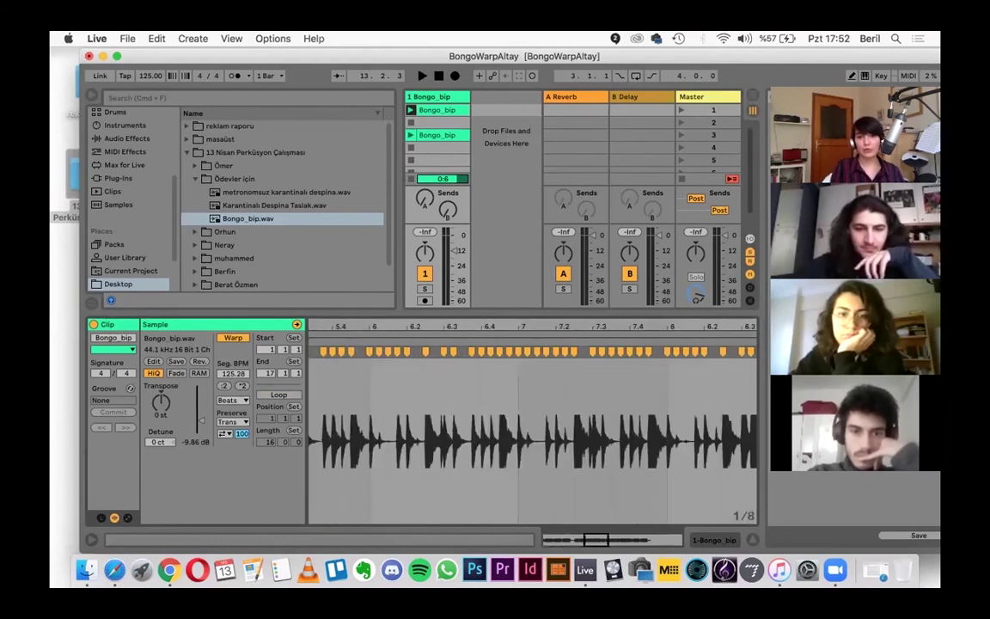
{"action": "left_click_drag", "start_coordinate": [740, 326], "coordinate": [310, 328]}
{"action": "left_click_drag", "start_coordinate": [602, 326], "coordinate": [488, 322]}
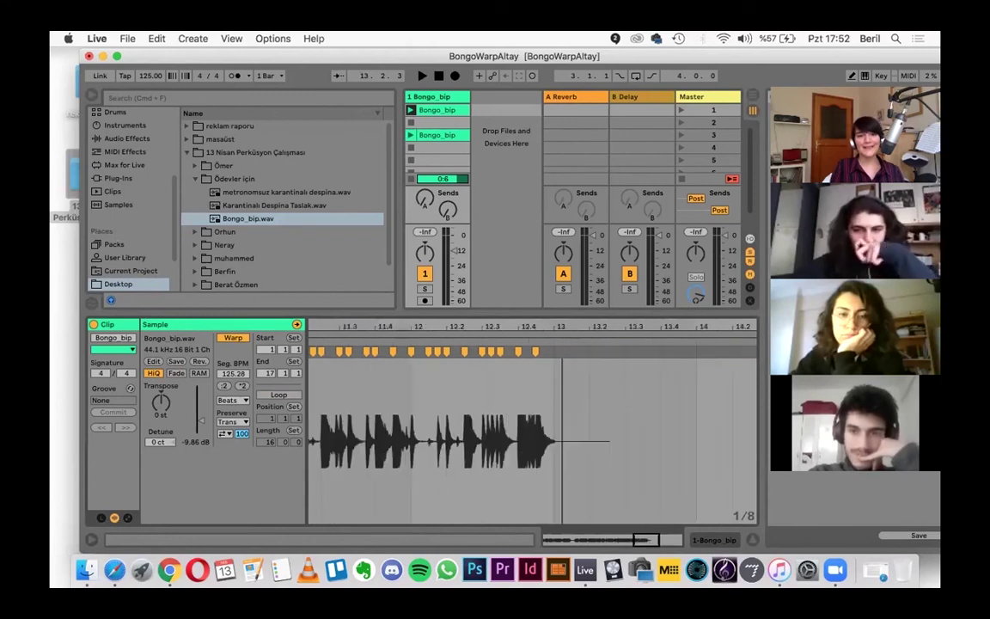
{"action": "left_click_drag", "start_coordinate": [562, 327], "coordinate": [757, 326]}
{"action": "left_click_drag", "start_coordinate": [526, 326], "coordinate": [339, 328]}
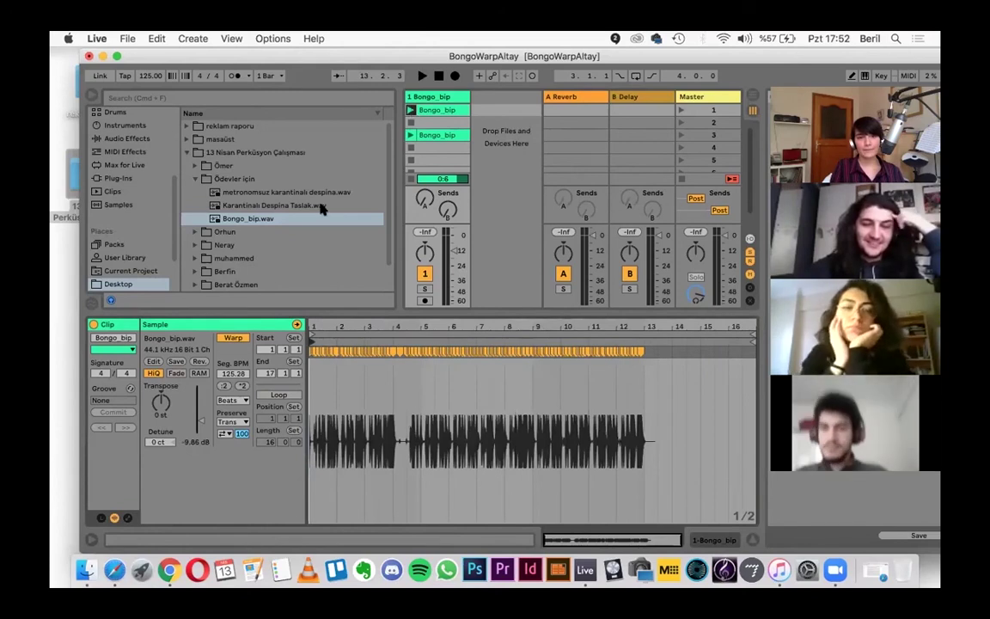
Play the Bongo_bip clip and turn on the metronome to check its timing
{"action": "key", "text": "space"}
{"action": "left_click", "coordinate": [235, 75]}
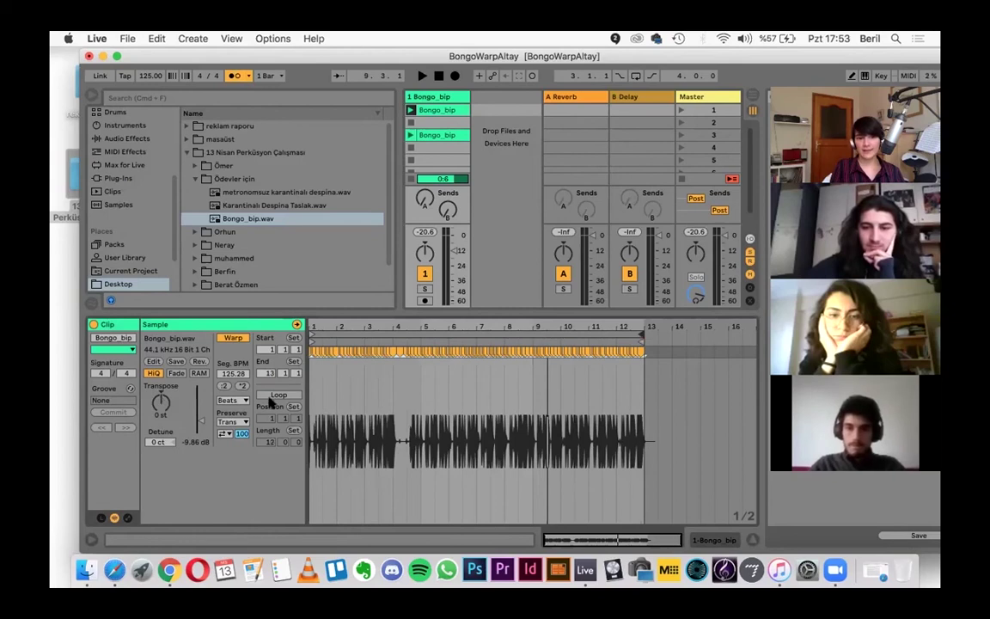
Loop the Bongo_bip clip from 1.1.1 to 13.1.1 and play the loop, stopping playback at the end
{"action": "left_click", "coordinate": [278, 394]}
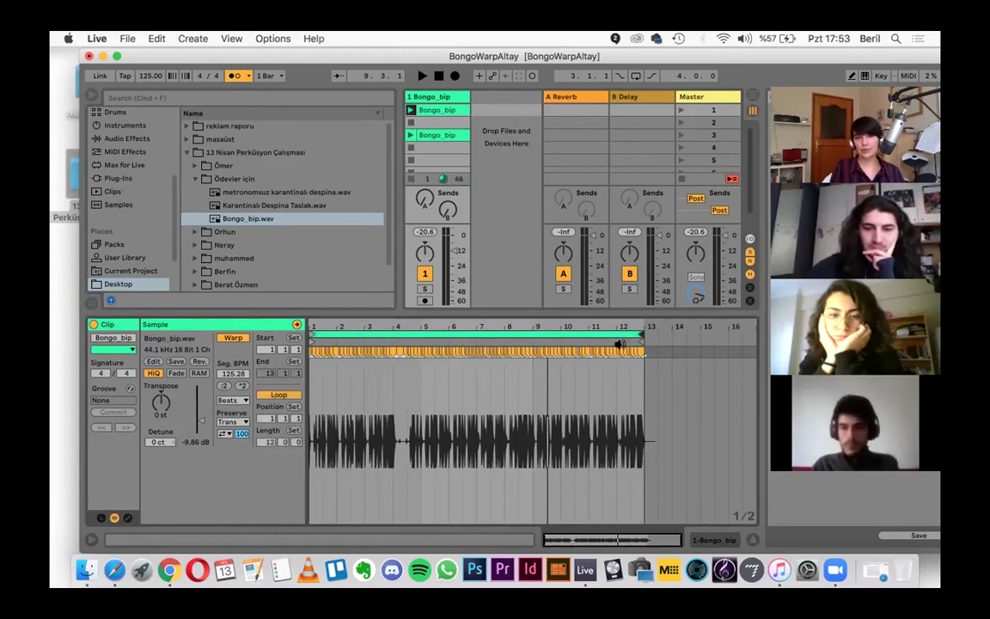
{"action": "key", "text": "space"}
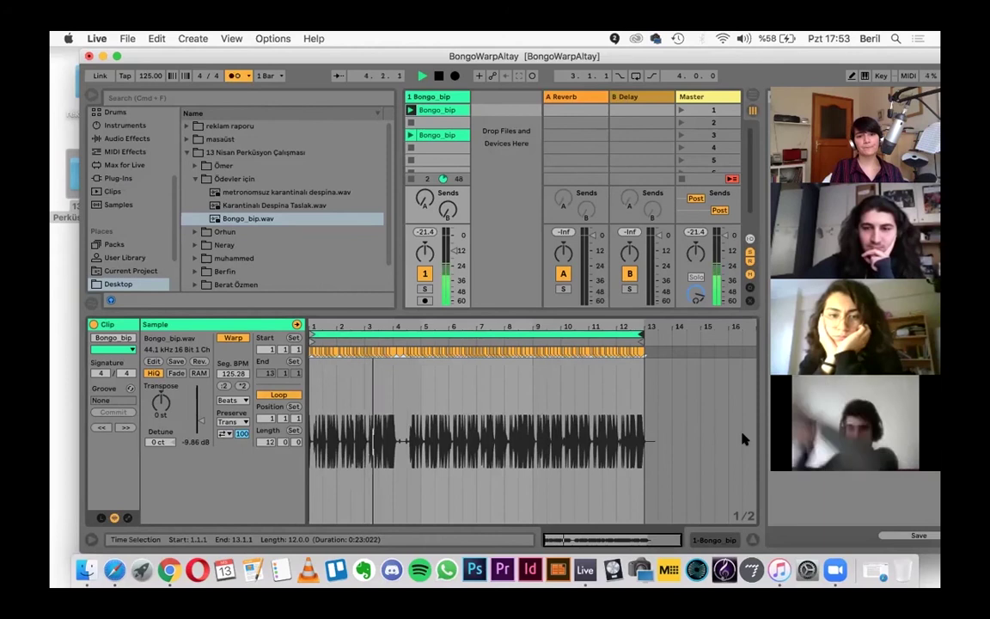
{"action": "key", "text": "space"}
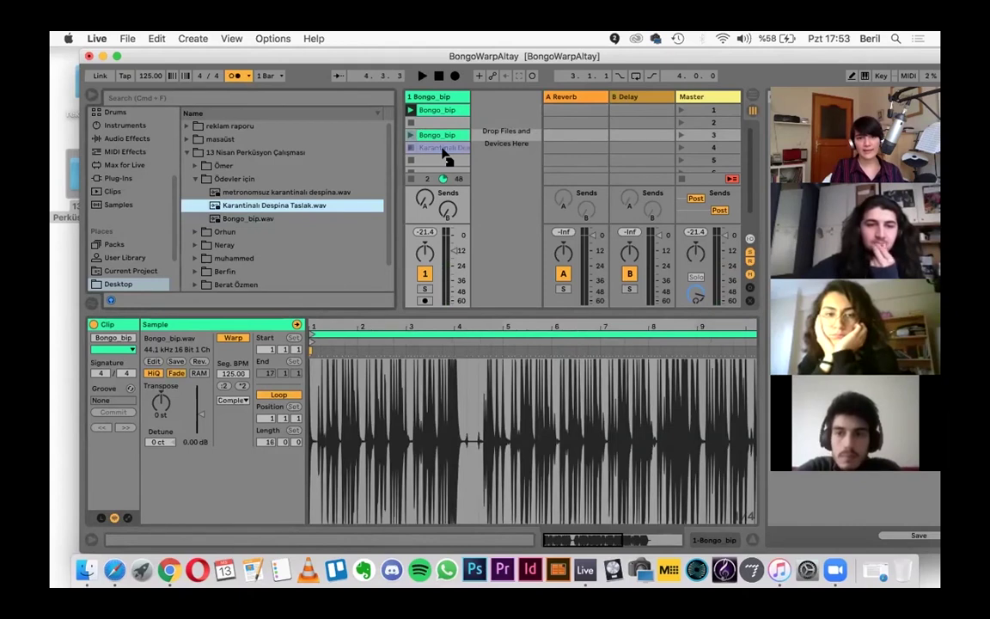
Load Karantinalı Despina Taslak.wav into track 1's fifth slot at 120 BPM, with its start and loop start at bar 2
{"action": "left_click_drag", "start_coordinate": [445, 153], "coordinate": [442, 162]}
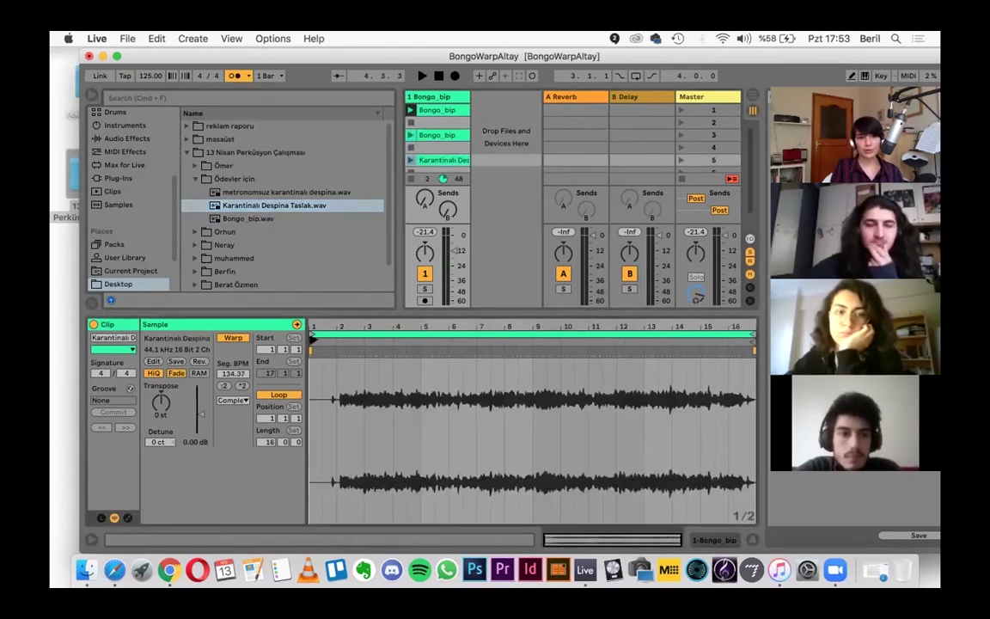
{"action": "left_click", "coordinate": [334, 343]}
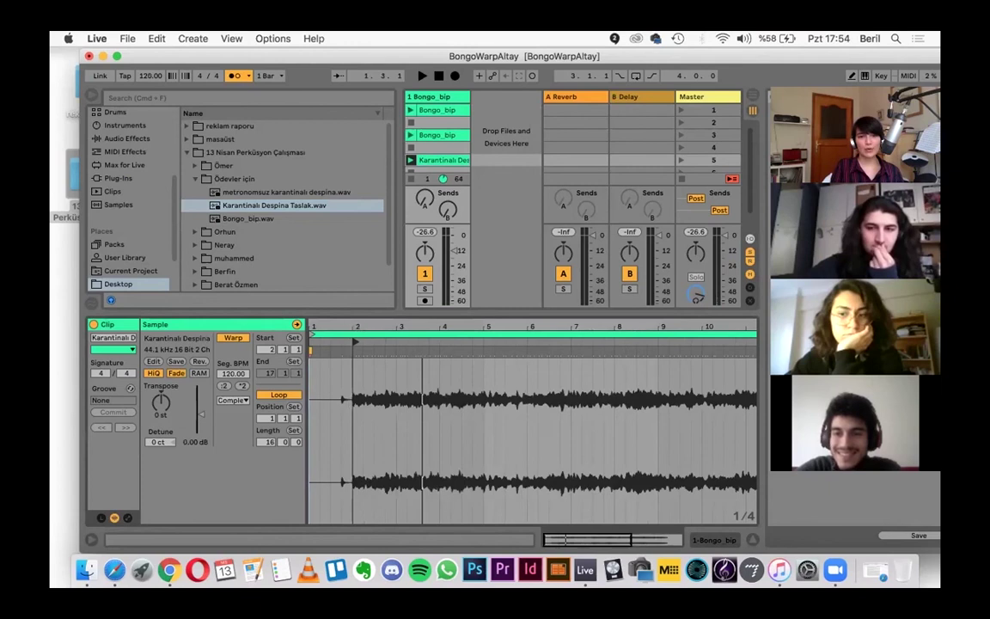
{"action": "mouse_move", "coordinate": [355, 326]}
{"action": "left_mouse_down"}
{"action": "mouse_move", "coordinate": [355, 342]}
{"action": "mouse_move", "coordinate": [373, 339]}
{"action": "left_mouse_up"}
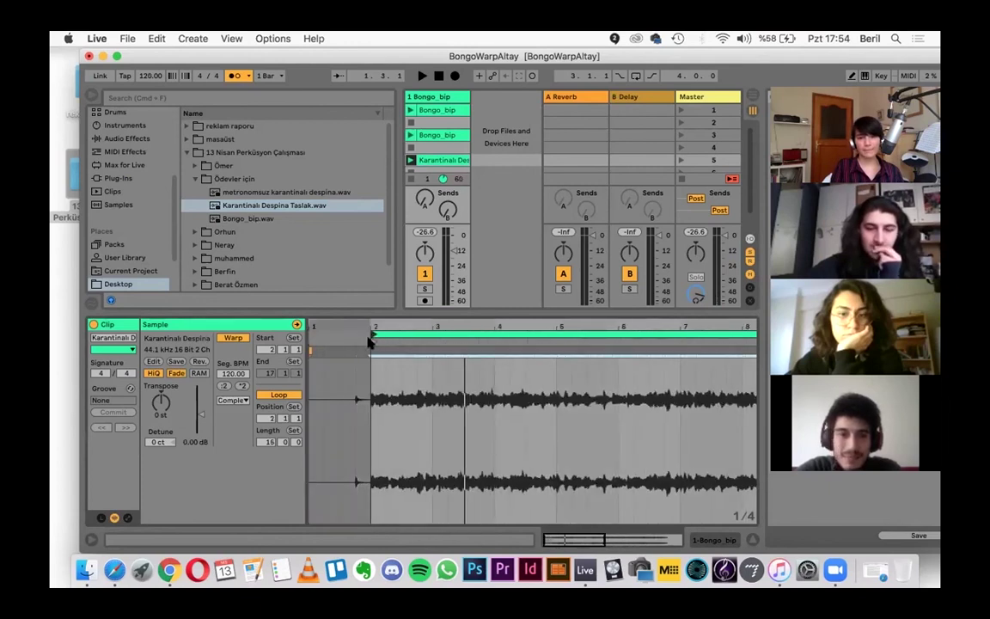
Play the Karantinalı Despina clip from its bar 2 start, stop it, and set that start point as 1.1.1
{"action": "key", "text": "space"}
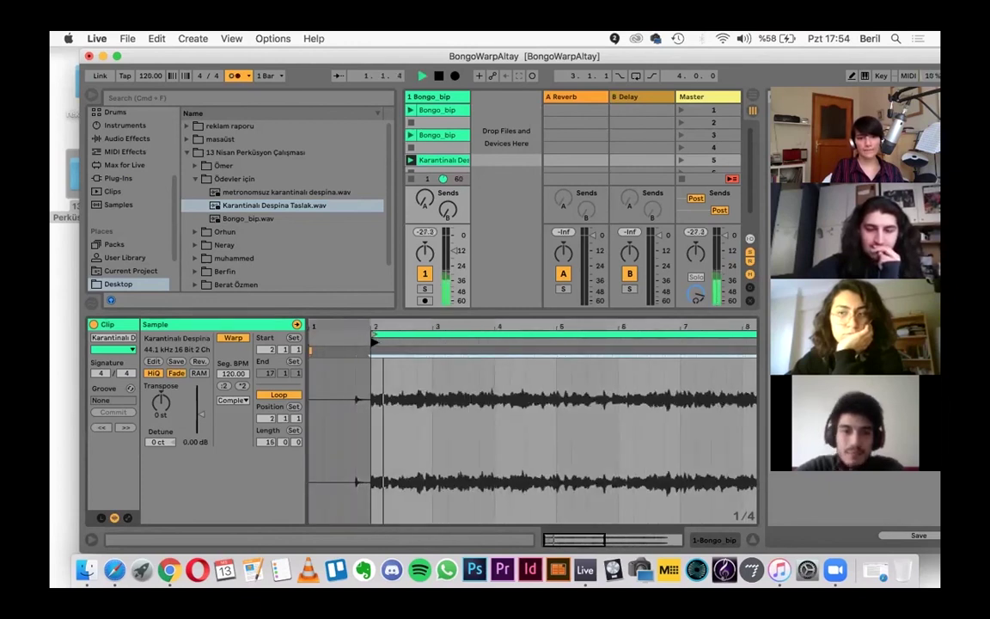
{"action": "key", "text": "space"}
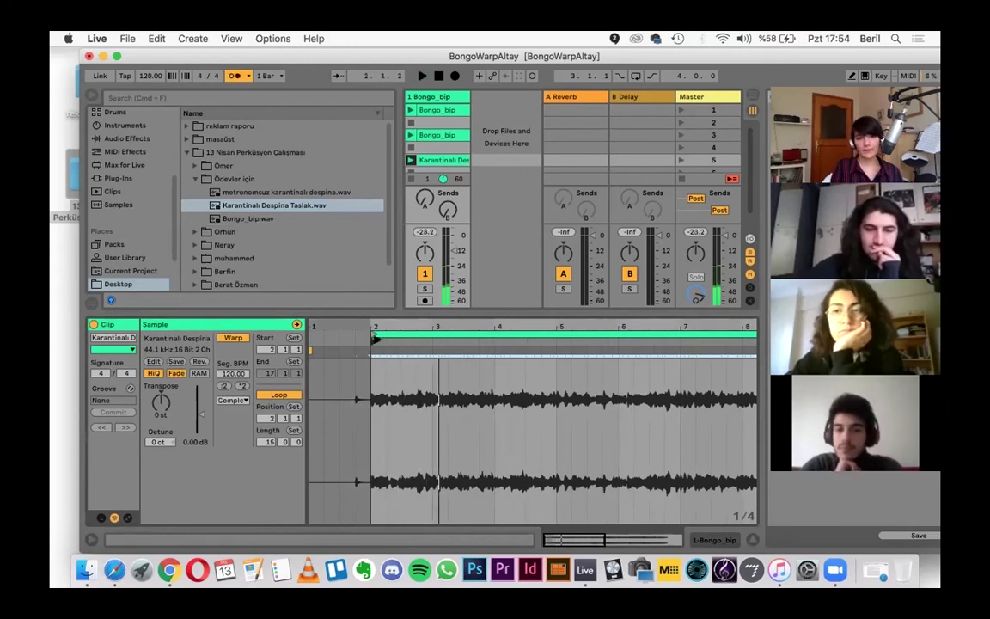
{"action": "right_click", "coordinate": [375, 342]}
{"action": "left_click", "coordinate": [400, 348]}
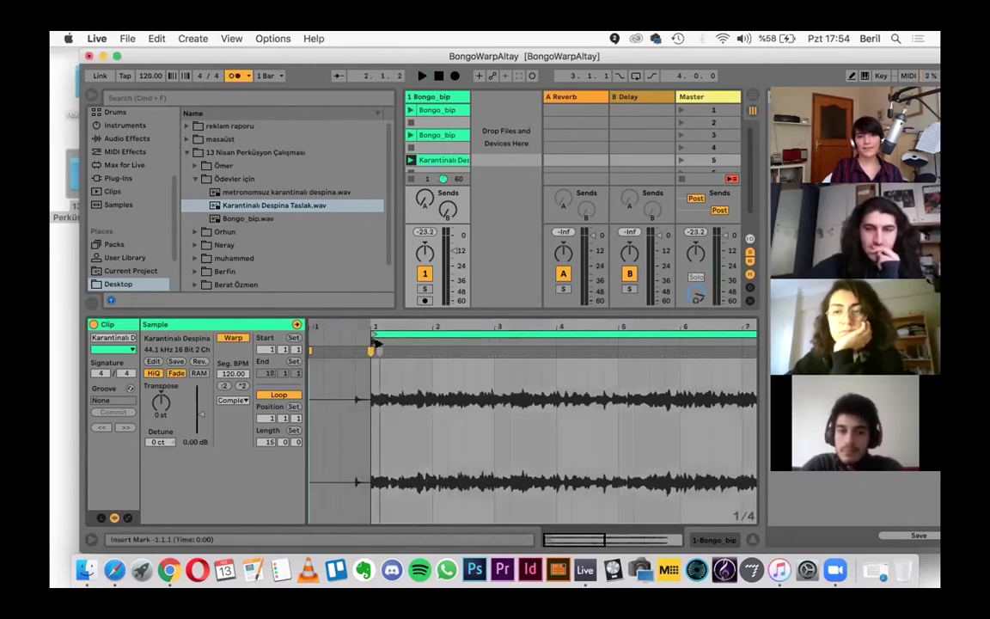
Try Warp From Here (Start at 120.00 BPM) from the clip's 1.1.1 point and play the clip to check it
{"action": "right_click", "coordinate": [373, 342]}
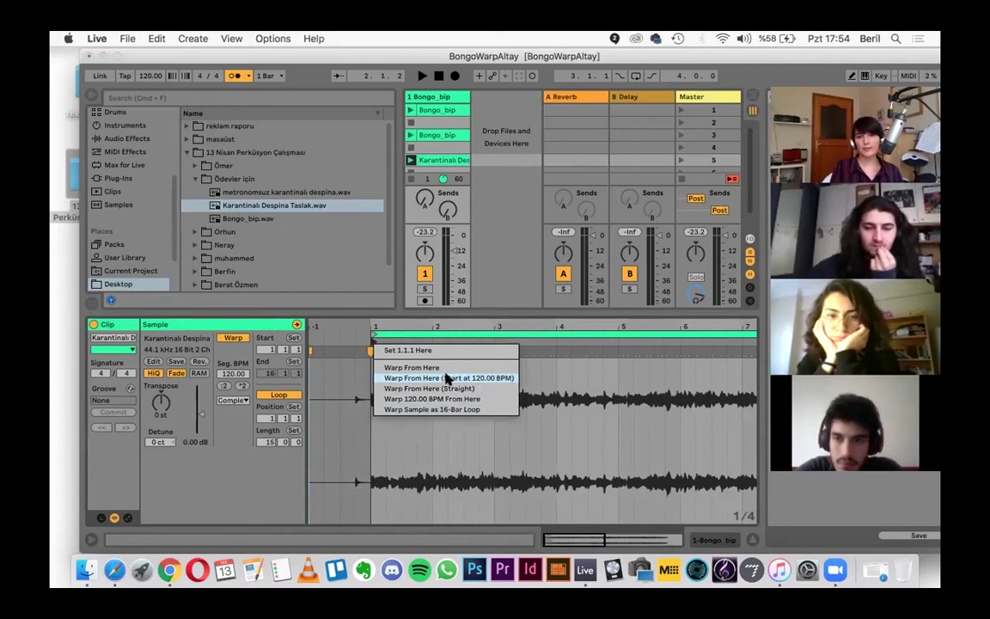
{"action": "left_click", "coordinate": [446, 379]}
{"action": "left_click", "coordinate": [411, 160]}
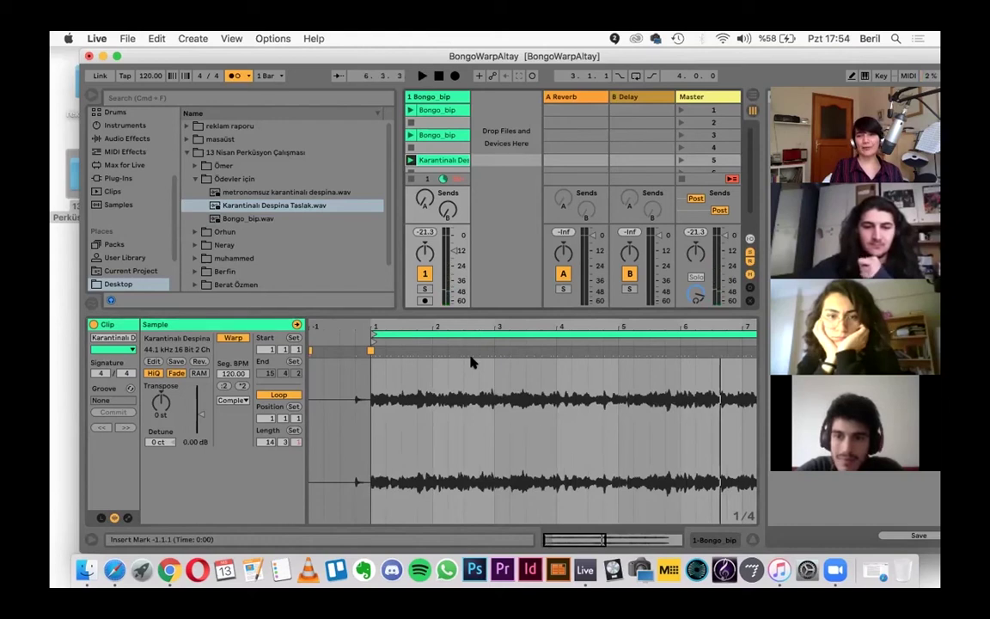
Apply Warp From Here (Straight) from the Karantinalı Despina clip's 1.1.1 point and play the clip
{"action": "right_click", "coordinate": [373, 345]}
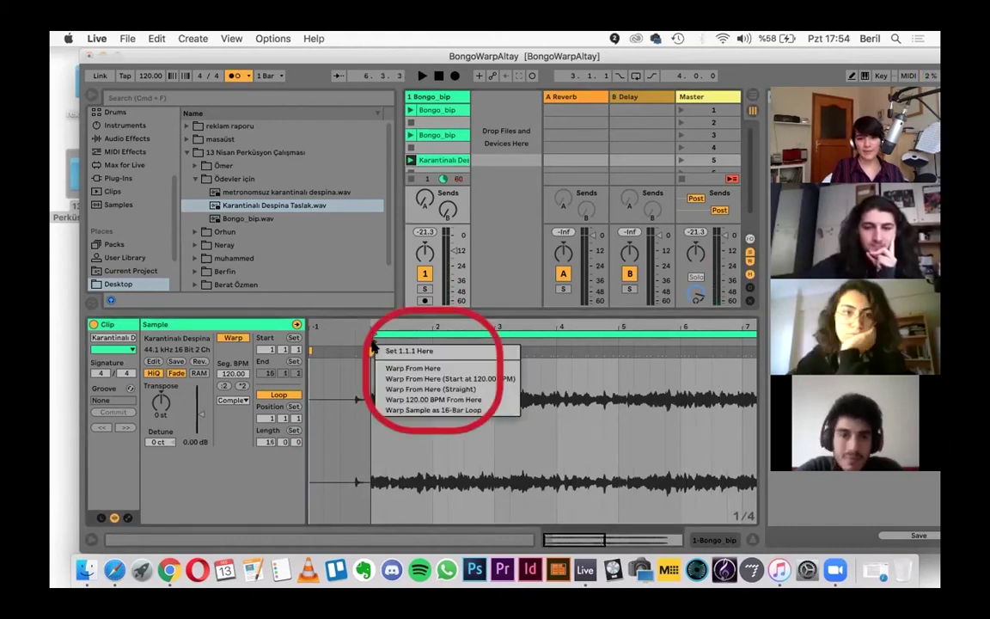
{"action": "left_click", "coordinate": [431, 389]}
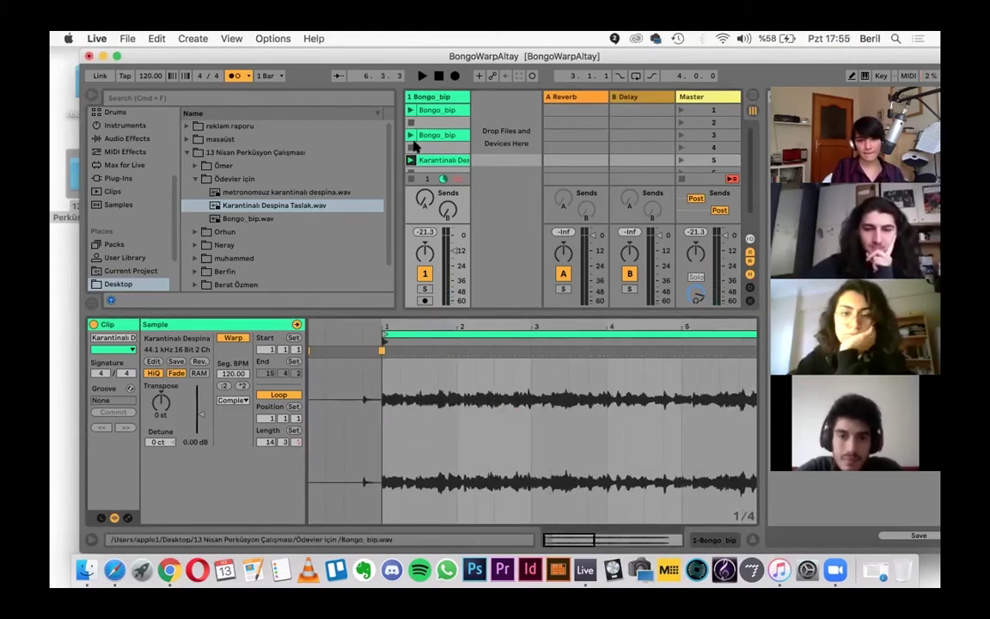
{"action": "left_click", "coordinate": [411, 160]}
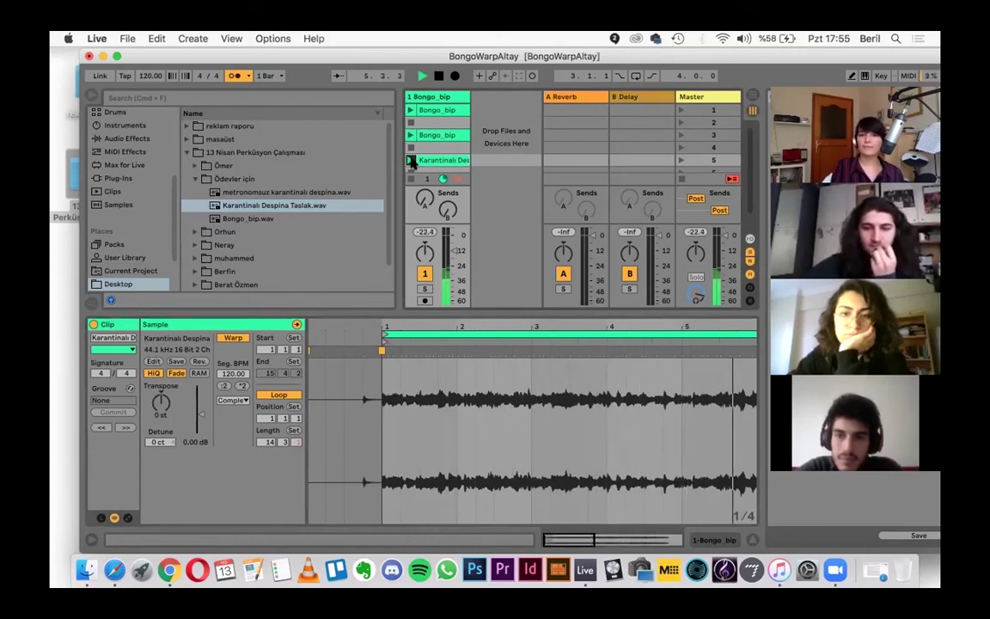
Check the Karantinalı Despina clip's playback against the metronome through bars 6 to 9 and stop it
{"action": "left_click_drag", "start_coordinate": [676, 326], "coordinate": [337, 326]}
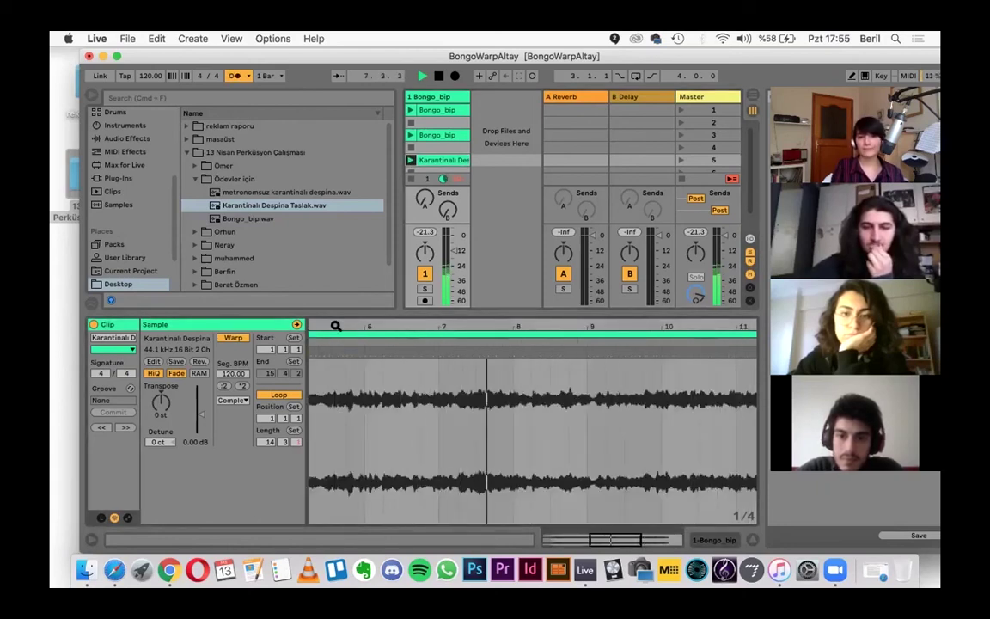
{"action": "key", "text": "space"}
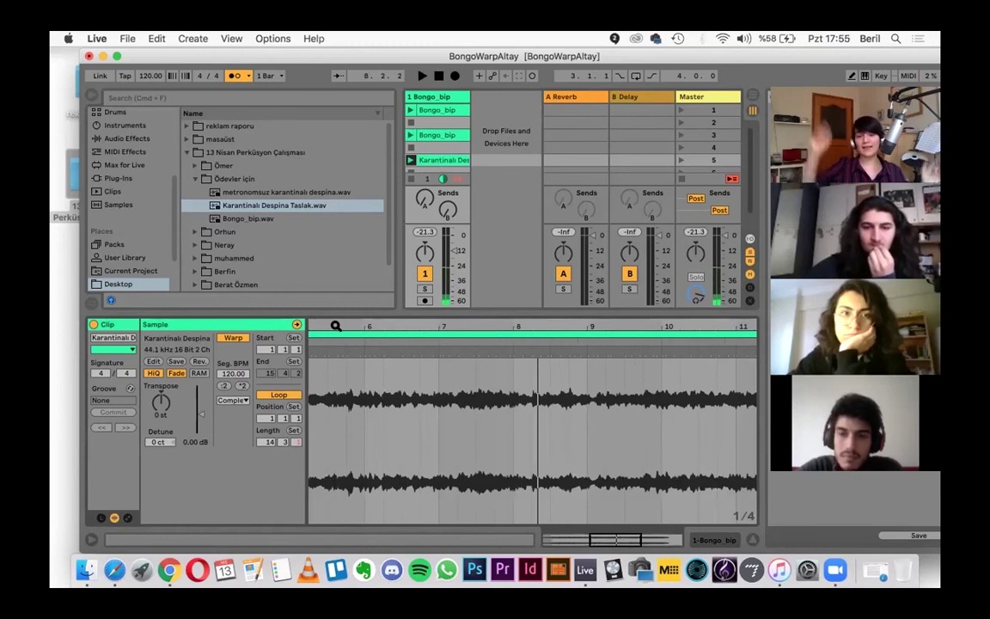
{"action": "left_click", "coordinate": [411, 343]}
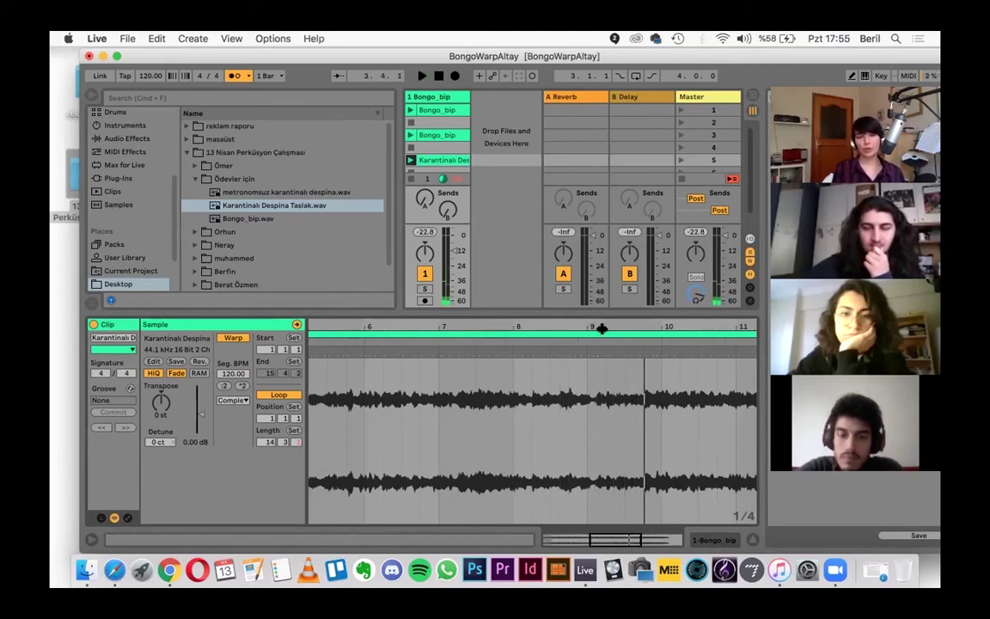
Turn off the metronome and shift the application window to uncover the missing media files list
{"action": "left_click", "coordinate": [232, 77]}
{"action": "left_click_drag", "start_coordinate": [193, 55], "coordinate": [136, 63]}
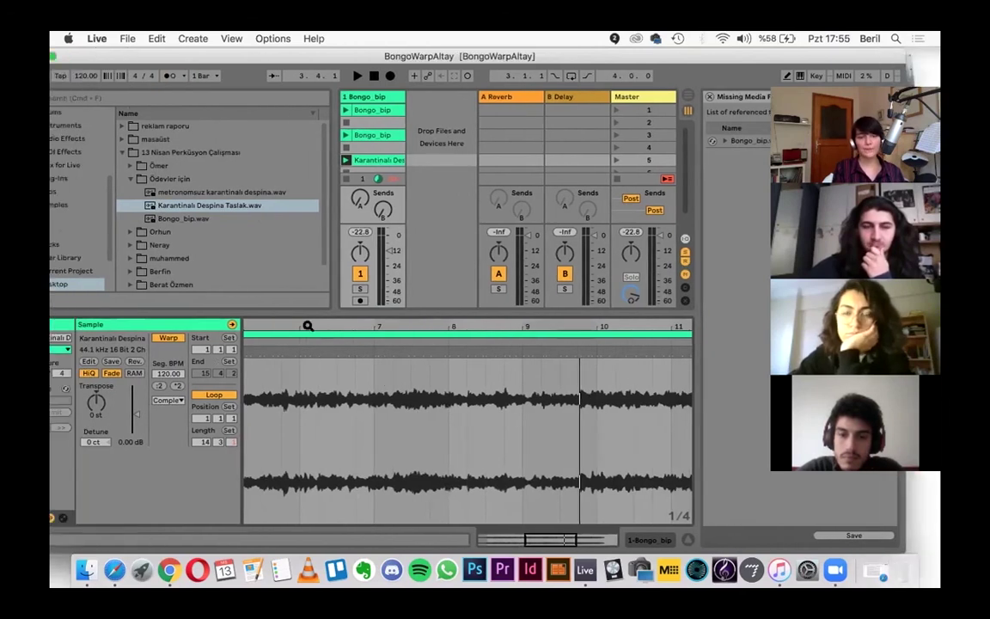
Locate the transient just after 8.2 in the Karantinalı Despina clip by ear and shift it slightly later, setting the segment tempo to 120.30 BPM
{"action": "left_click_drag", "start_coordinate": [314, 325], "coordinate": [315, 361]}
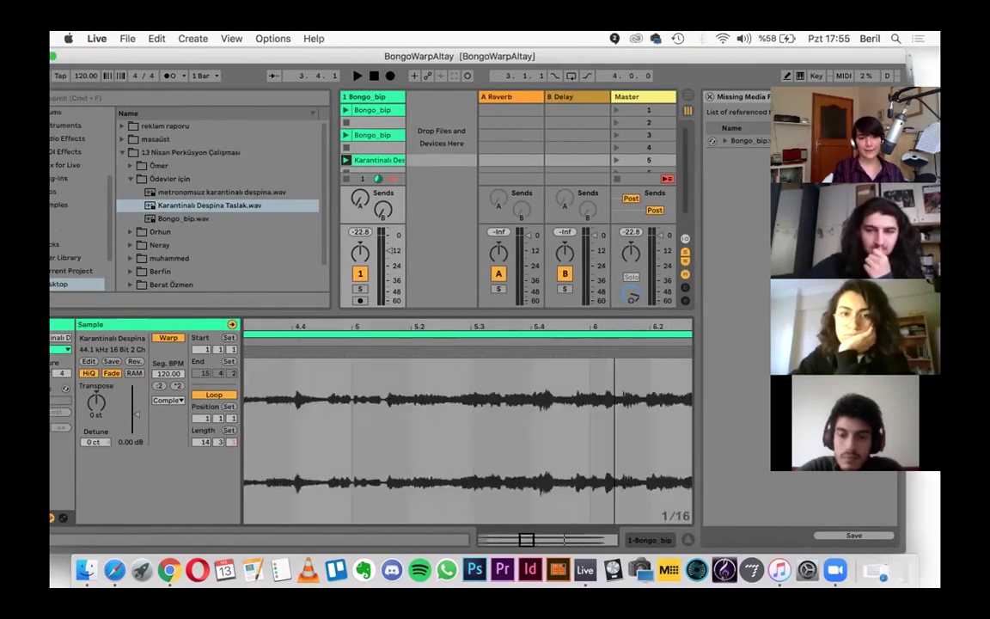
{"action": "mouse_move", "coordinate": [367, 327]}
{"action": "left_mouse_down"}
{"action": "mouse_move", "coordinate": [366, 348]}
{"action": "mouse_move", "coordinate": [404, 336]}
{"action": "mouse_move", "coordinate": [404, 346]}
{"action": "left_mouse_up"}
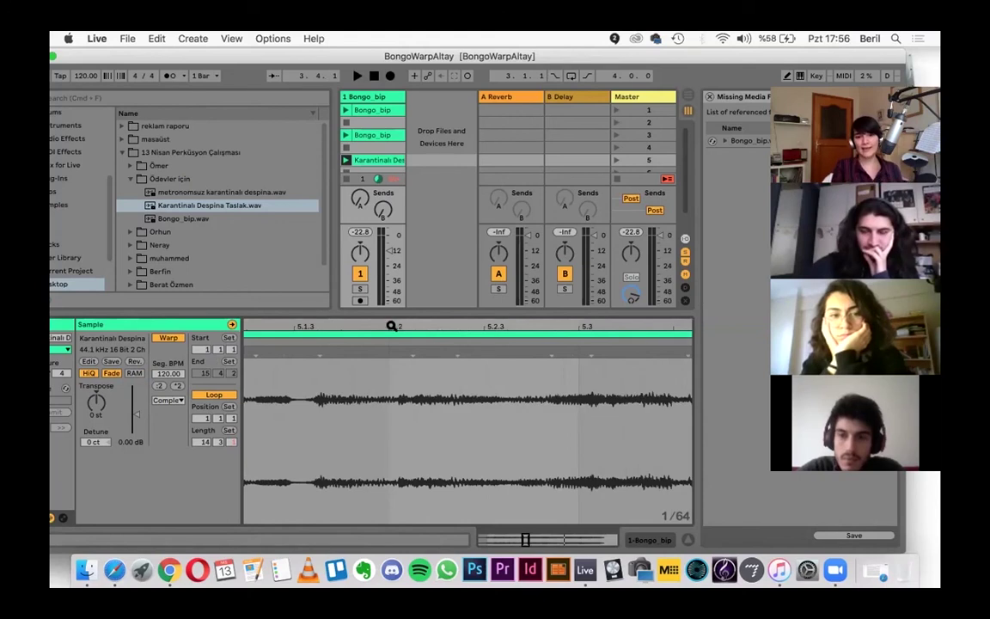
{"action": "left_click_drag", "start_coordinate": [528, 326], "coordinate": [527, 262]}
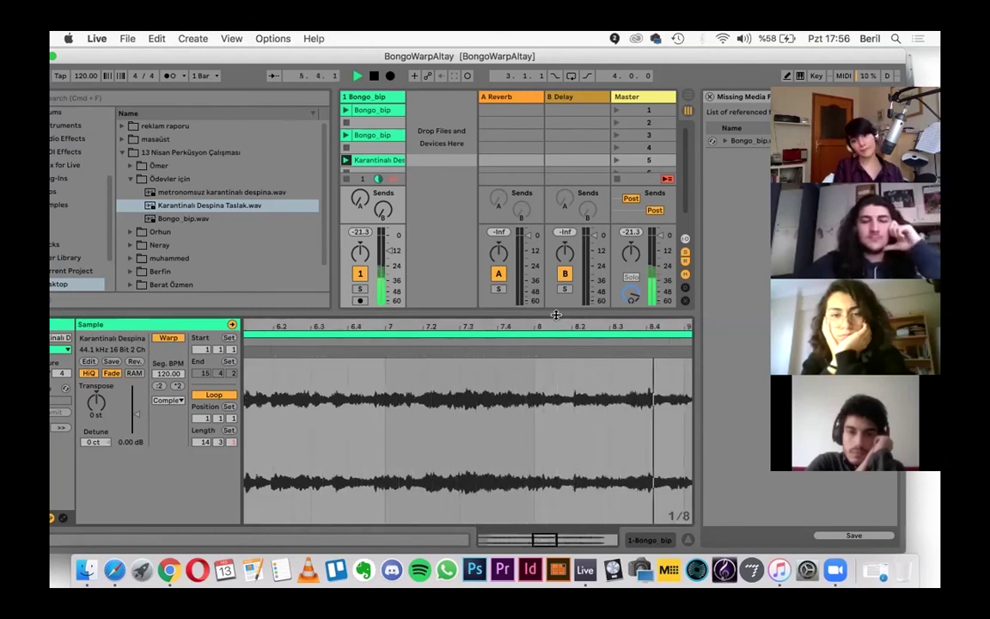
{"action": "left_click_drag", "start_coordinate": [577, 322], "coordinate": [550, 344]}
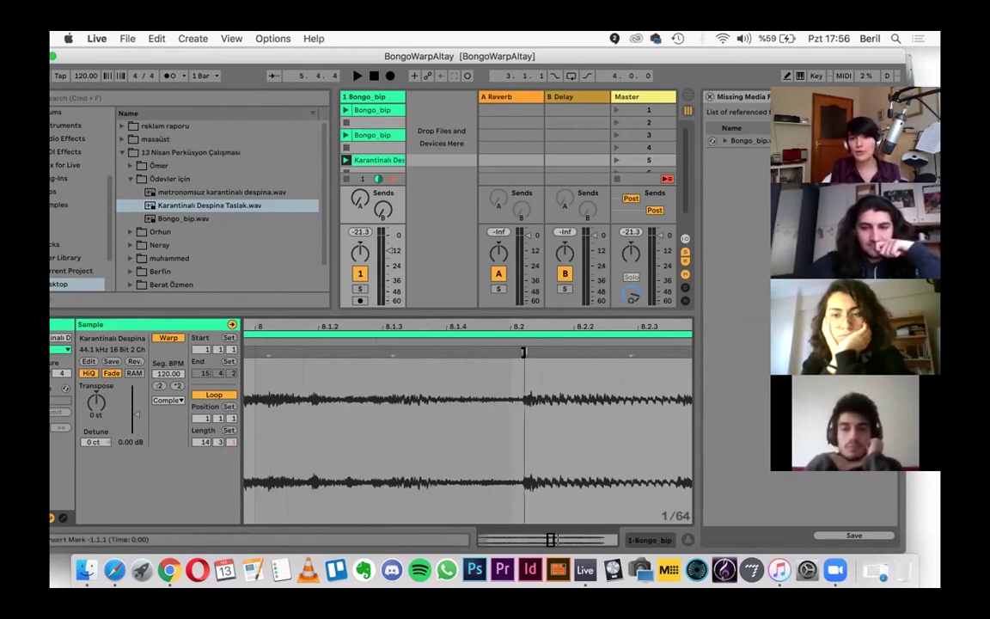
{"action": "left_click_drag", "start_coordinate": [505, 351], "coordinate": [540, 351]}
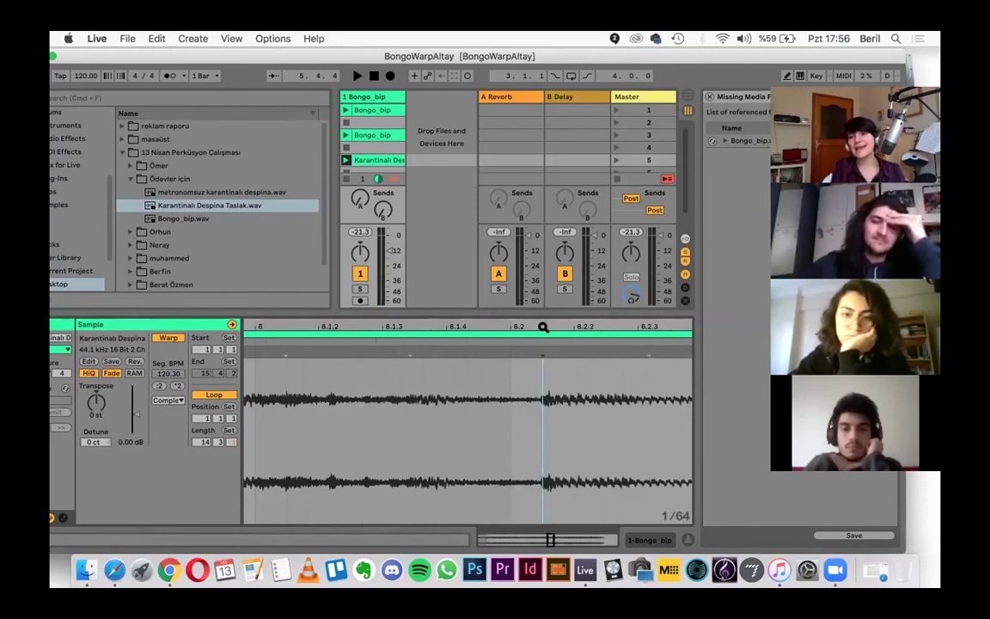
{"action": "left_click_drag", "start_coordinate": [543, 328], "coordinate": [542, 343]}
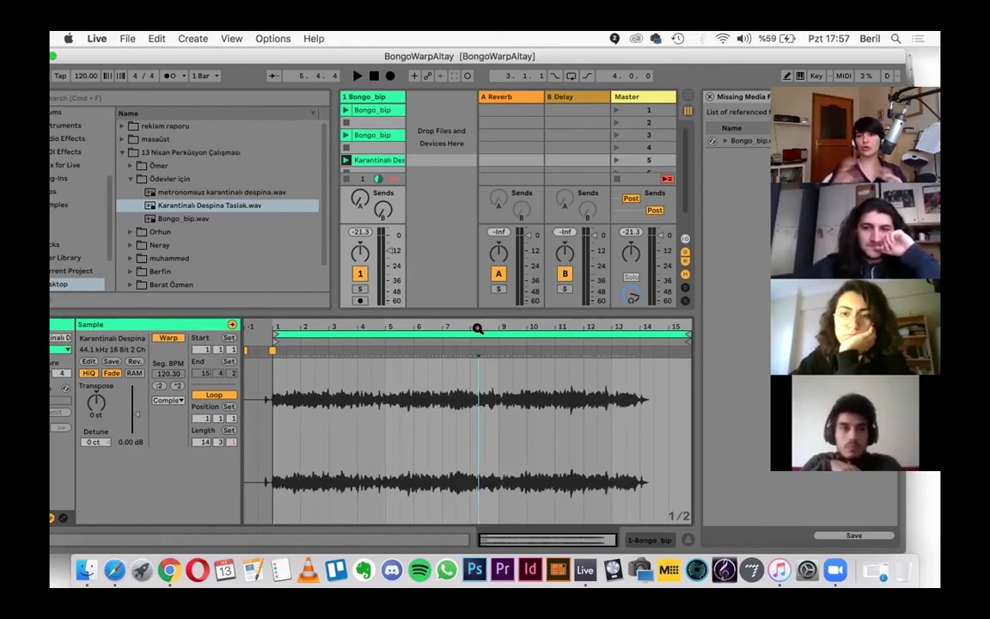
{"action": "left_click_drag", "start_coordinate": [425, 327], "coordinate": [584, 404]}
{"action": "left_click_drag", "start_coordinate": [584, 323], "coordinate": [457, 322]}
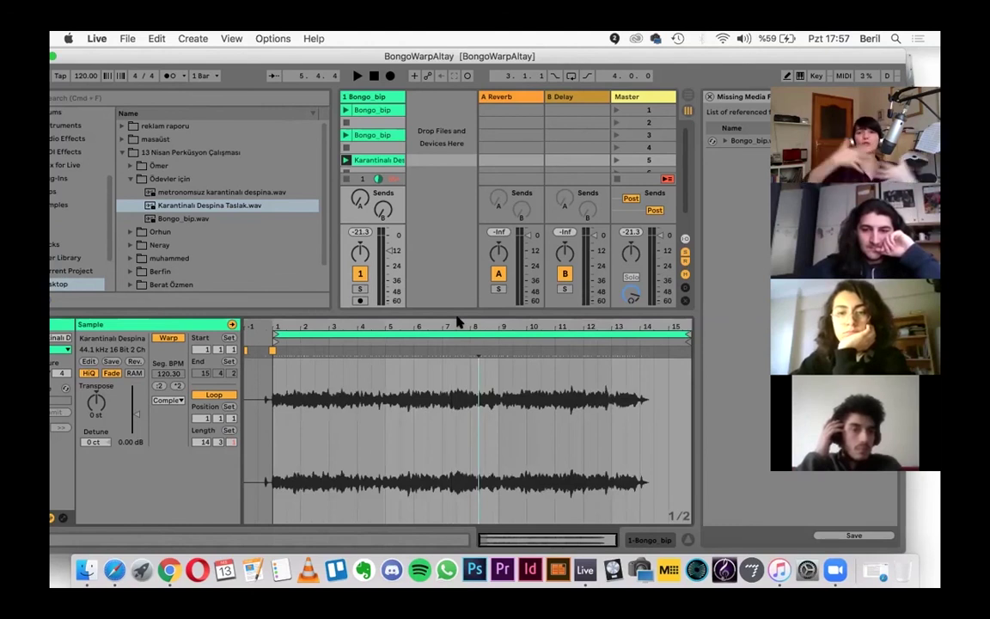